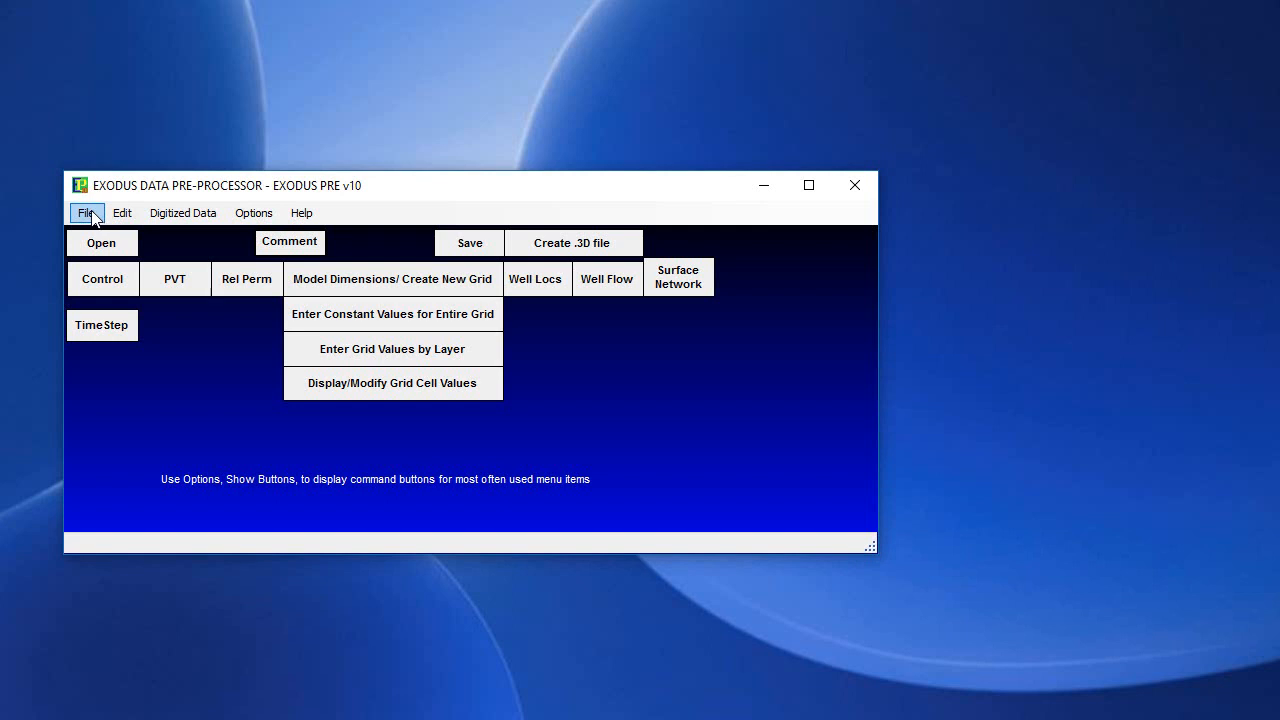
Step: Open the data file coutest3.DAT and bring up the display and modification of its grid cell values
left_click(80, 216)
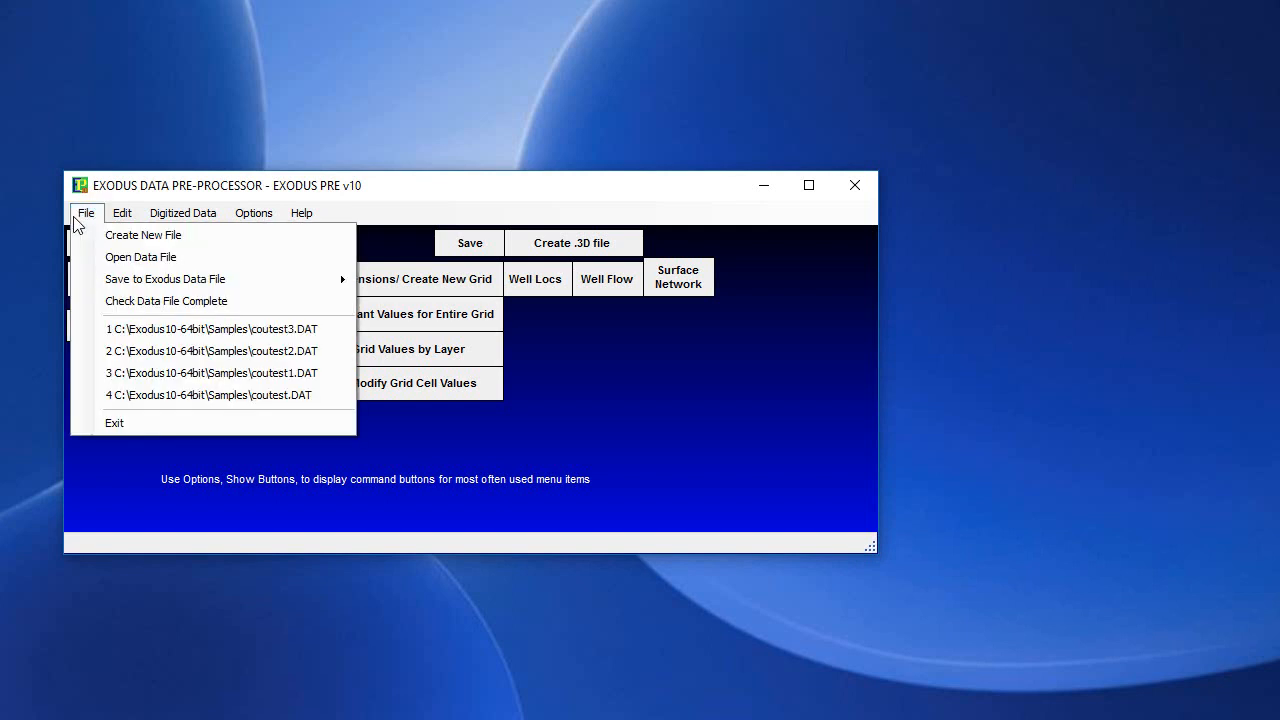
left_click(288, 334)
left_click(367, 385)
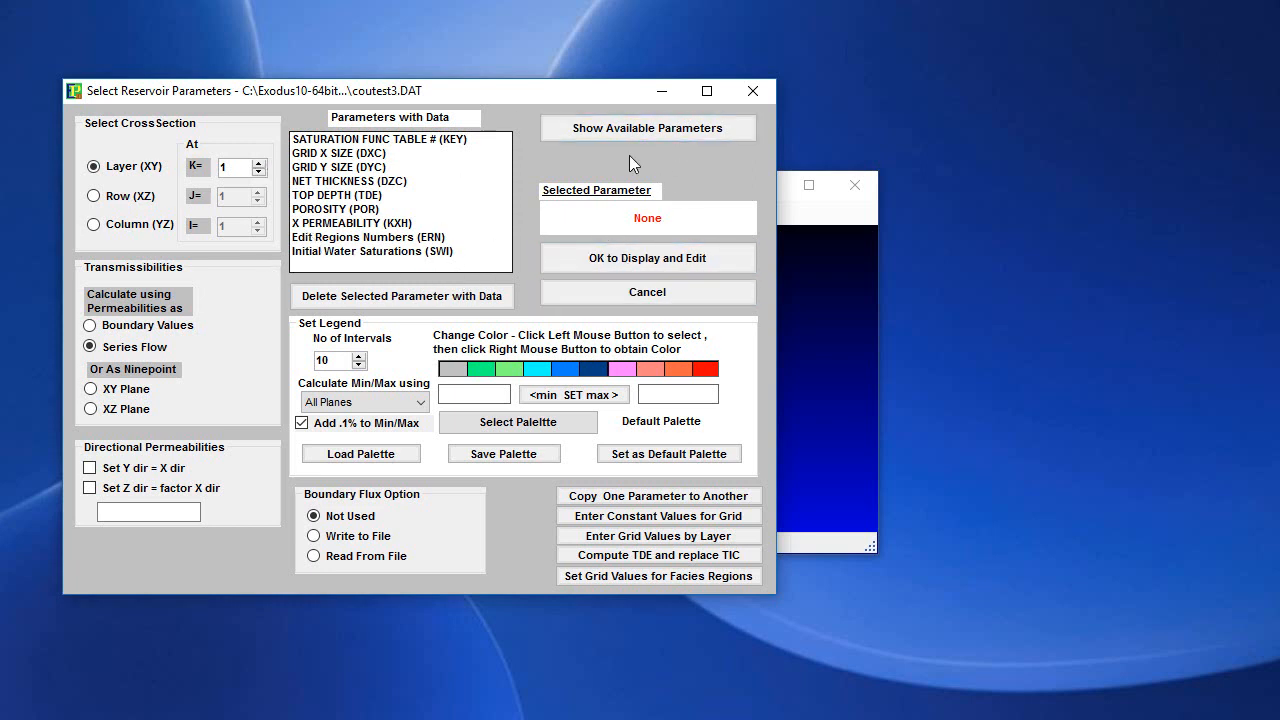
Step: Look through the list of available reservoir parameters, including the directional permeabilities and initial conditions, and hide the list again
left_click(644, 128)
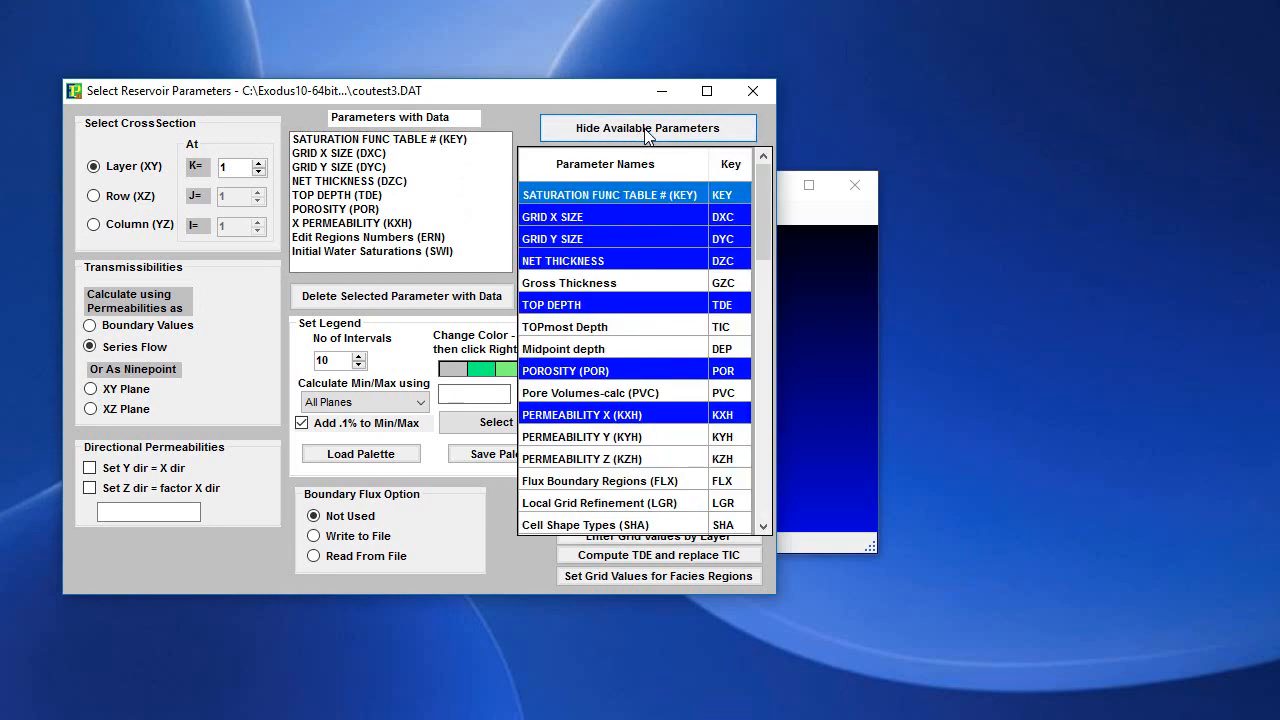
scroll(624, 338, "down", 2)
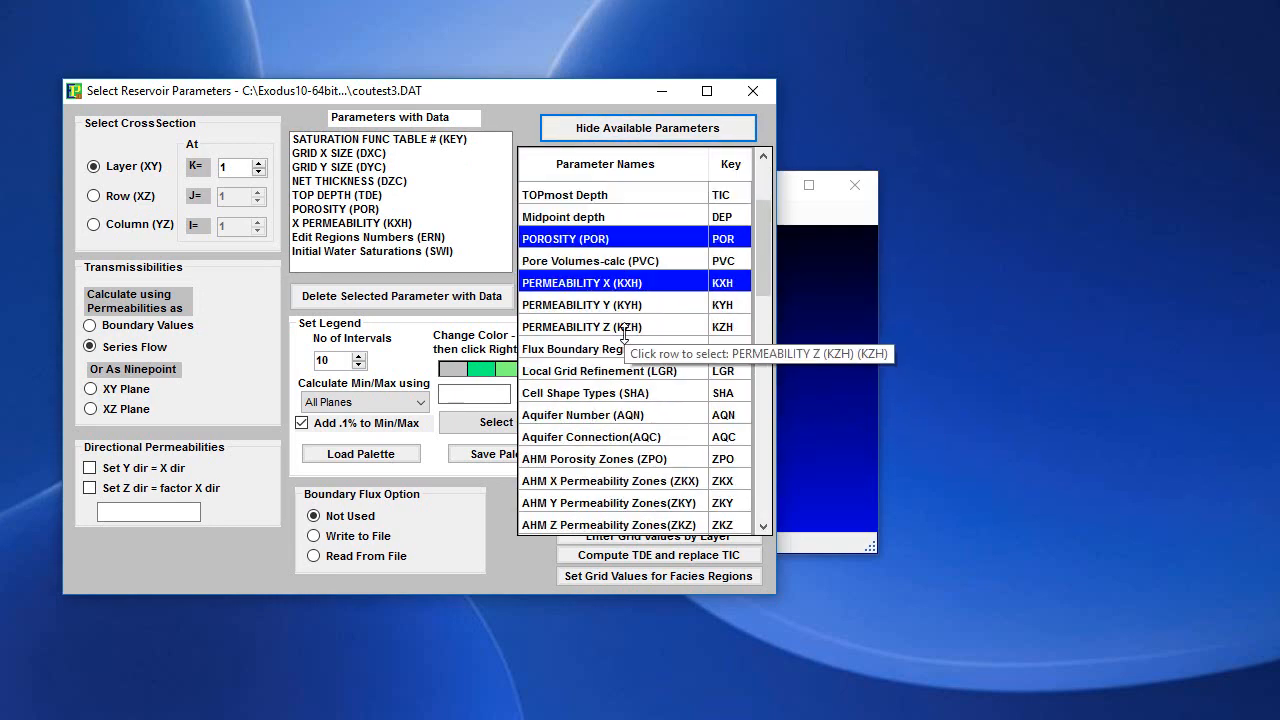
scroll(627, 337, "down", 11)
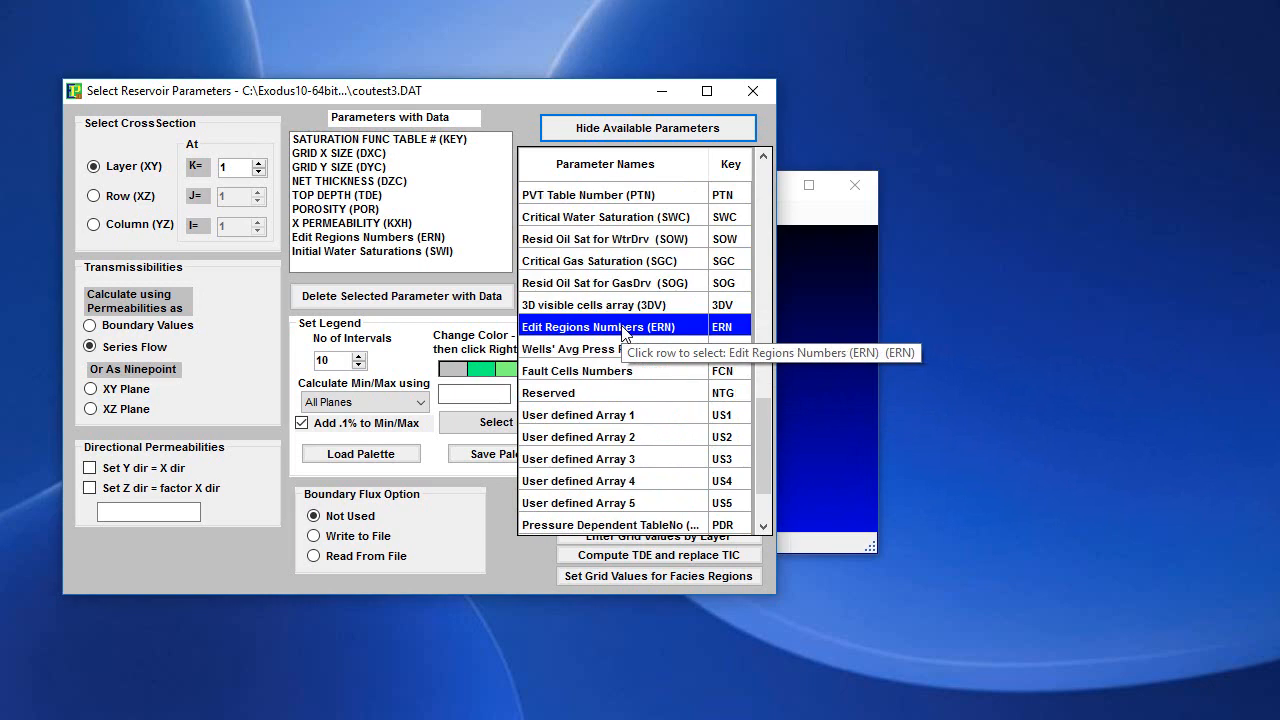
scroll(622, 330, "up", 7)
scroll(624, 335, "up", 6)
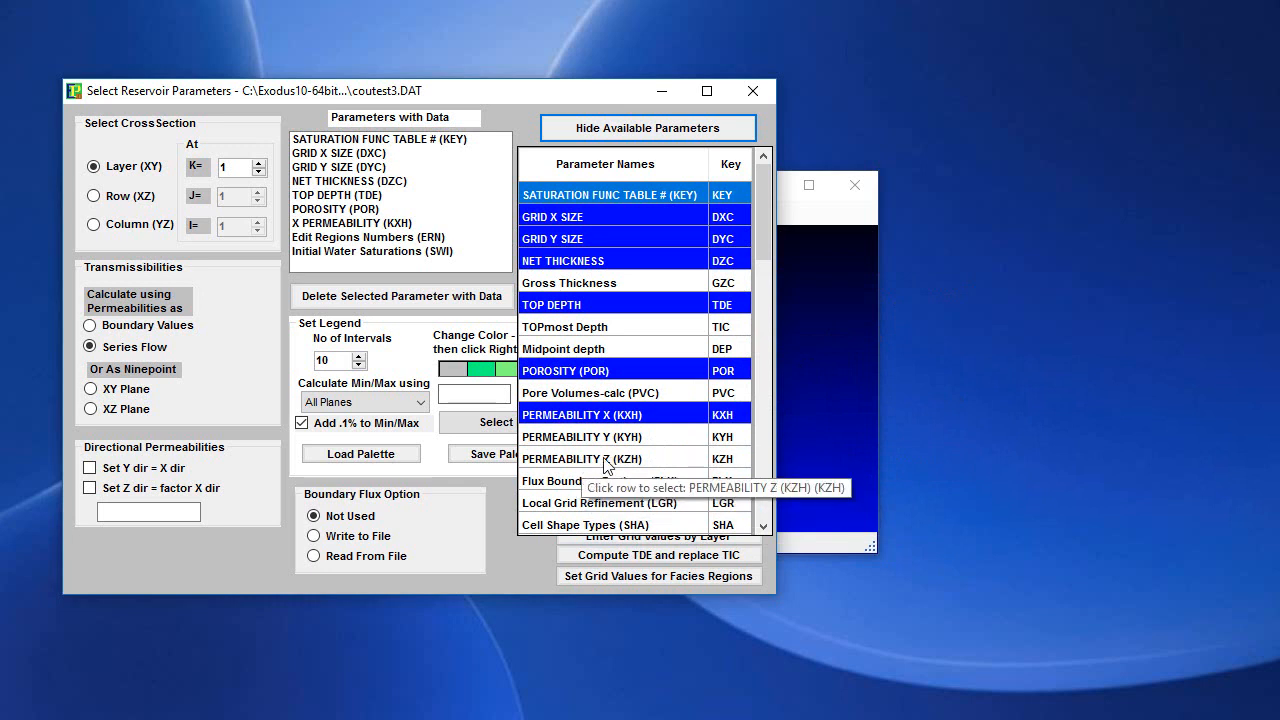
scroll(613, 464, "down", 2)
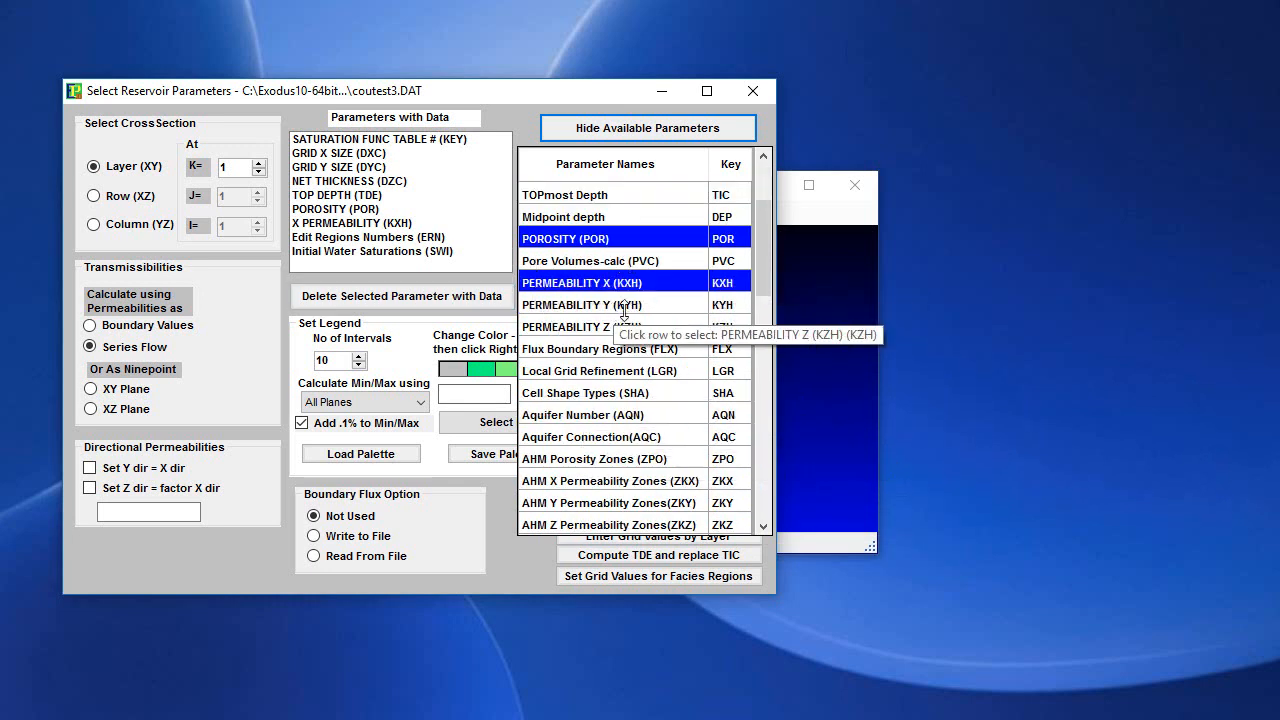
scroll(641, 366, "down", 2)
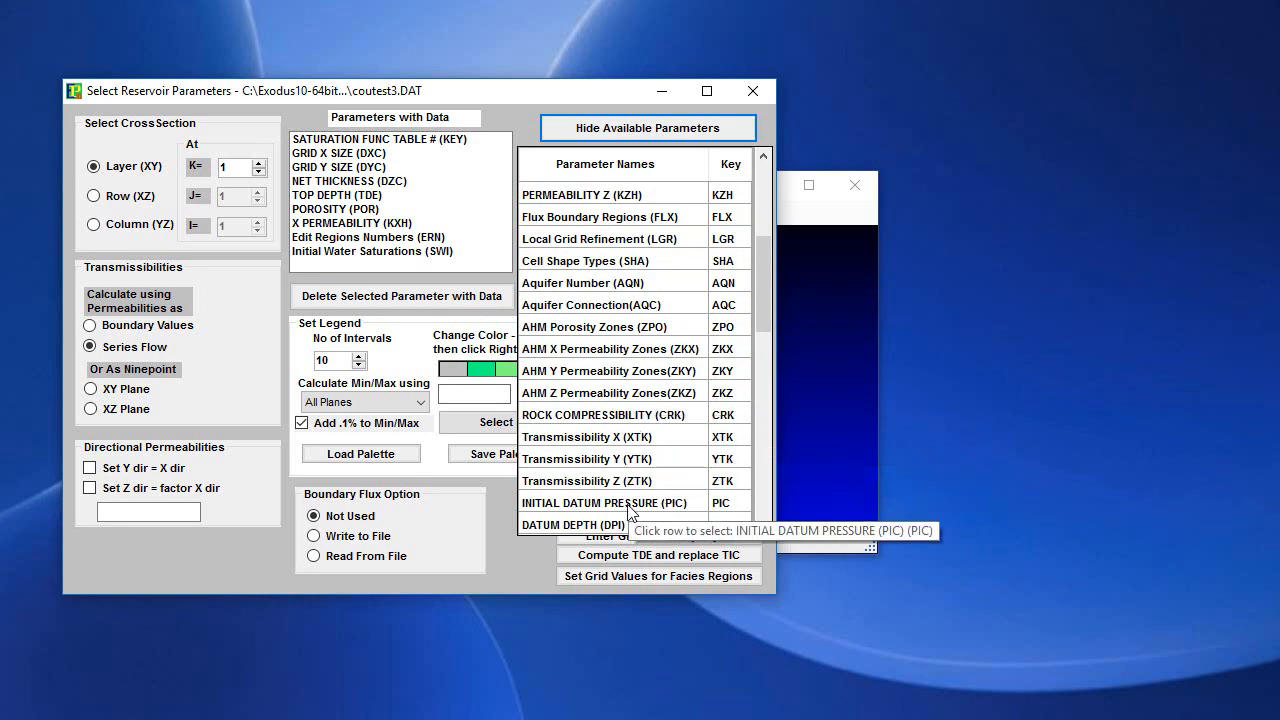
scroll(616, 514, "down", 1)
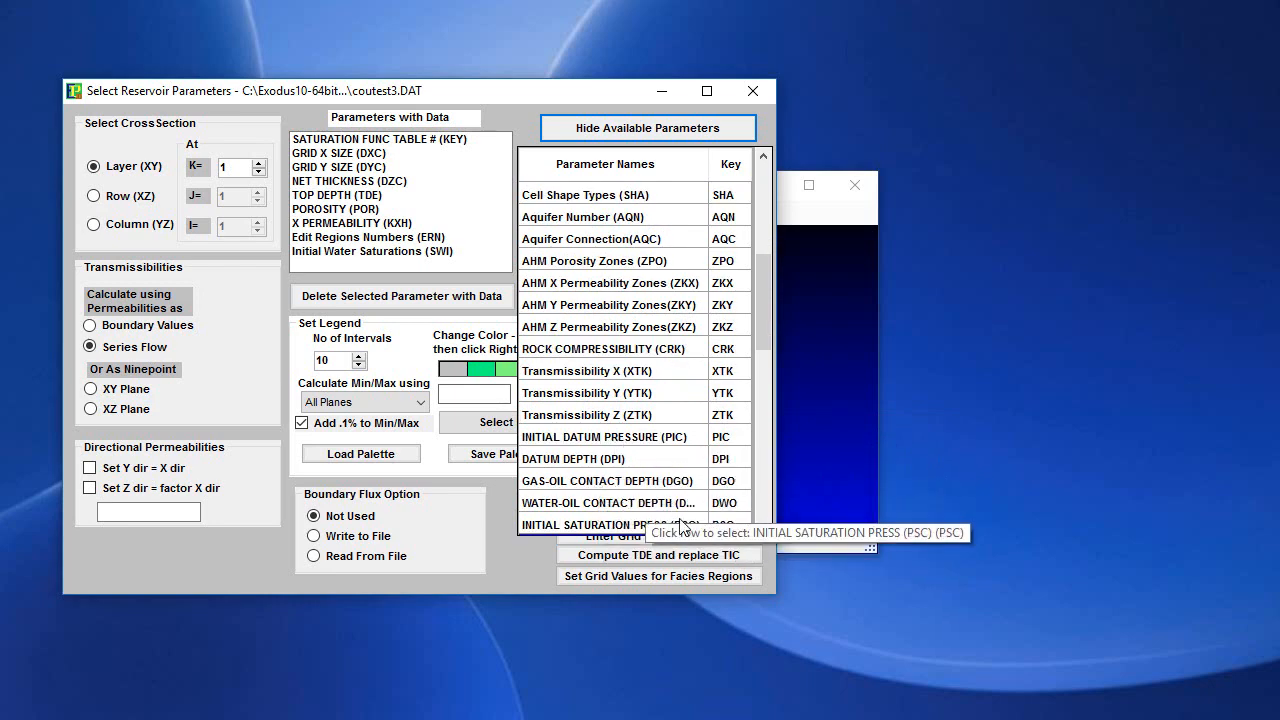
left_click_drag(764, 299, 757, 200)
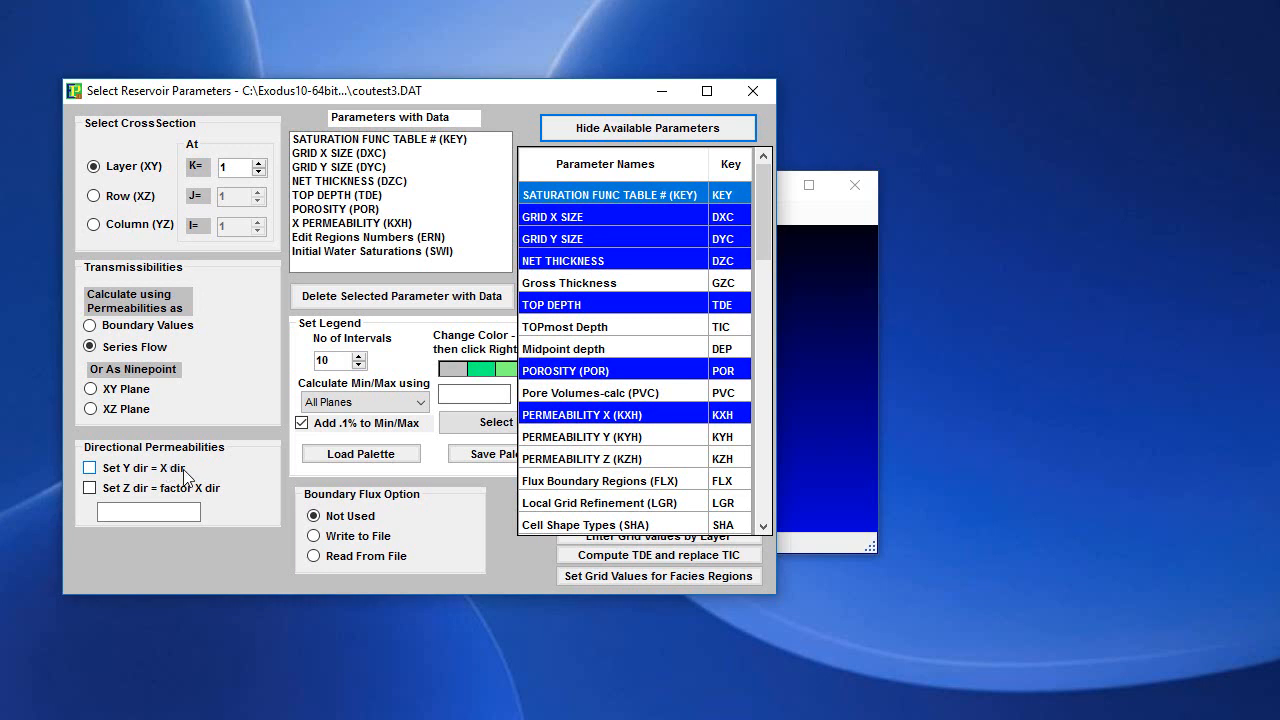
left_click(433, 266)
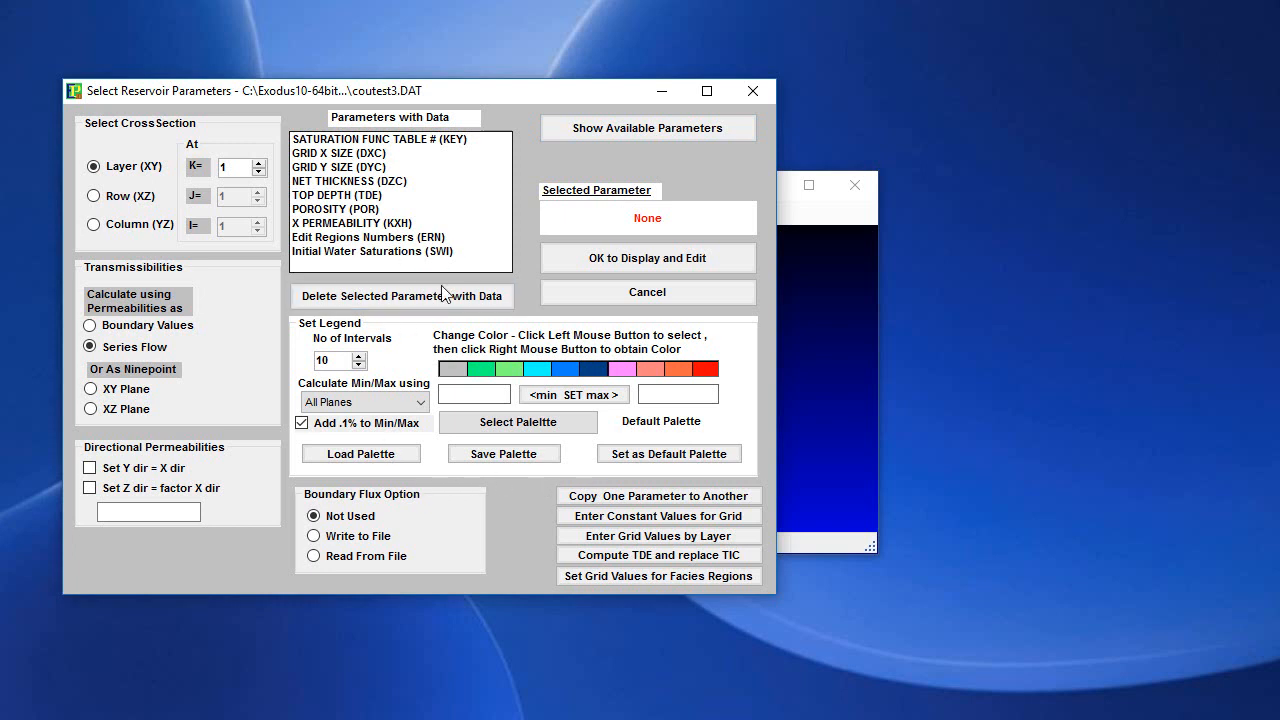
Step: Copy the X PERMEABILITY (KXH) values to Y PERMEABILITY (KYH)
left_click(669, 498)
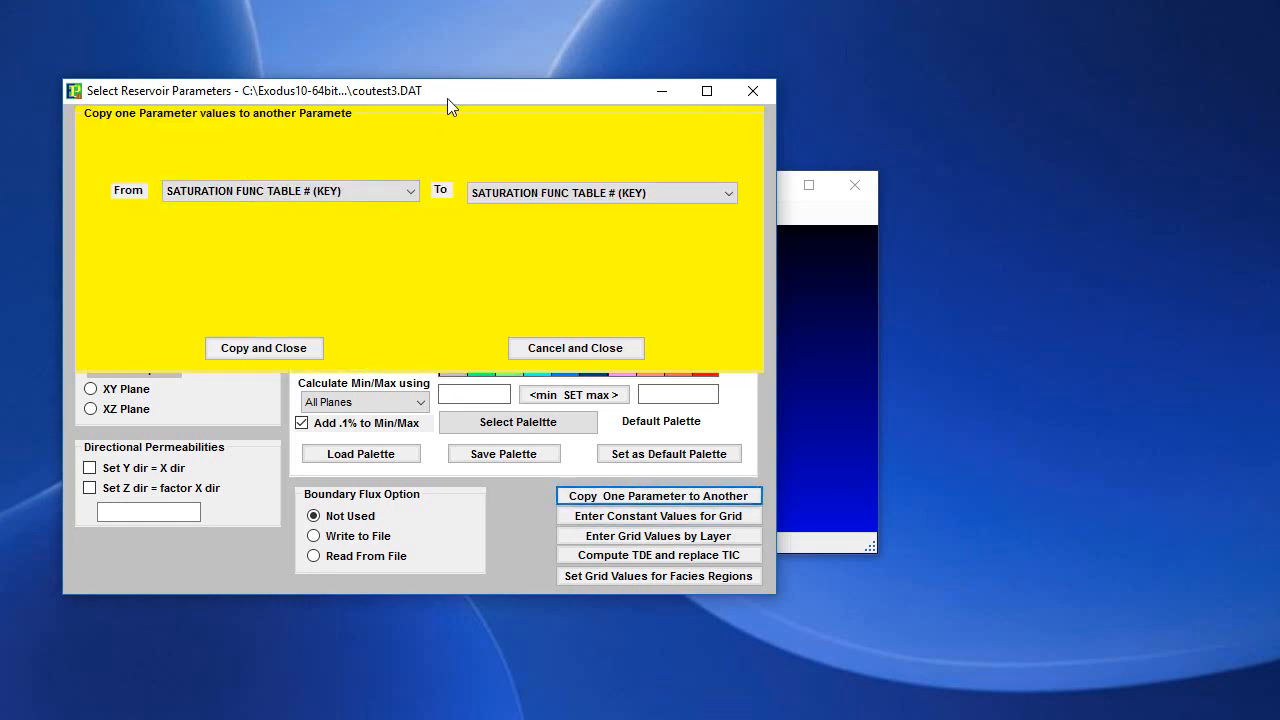
left_click_drag(447, 98, 597, 118)
left_click(559, 211)
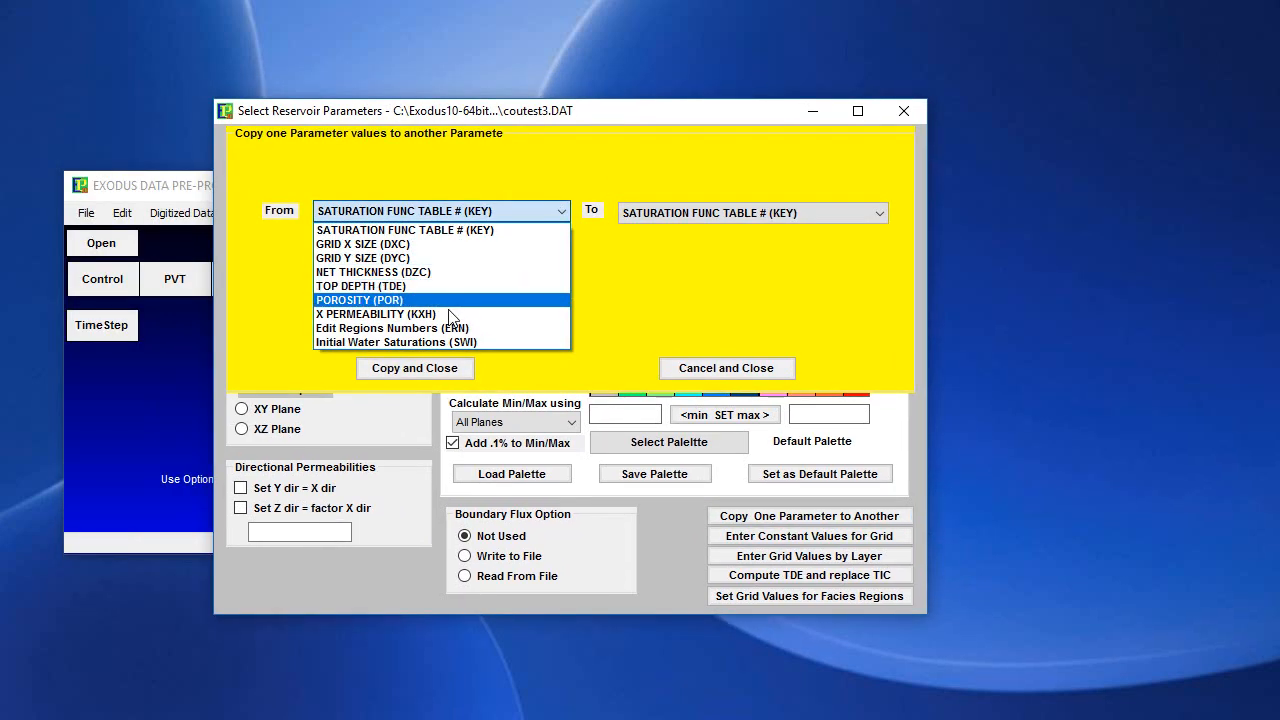
left_click(449, 314)
left_click(880, 215)
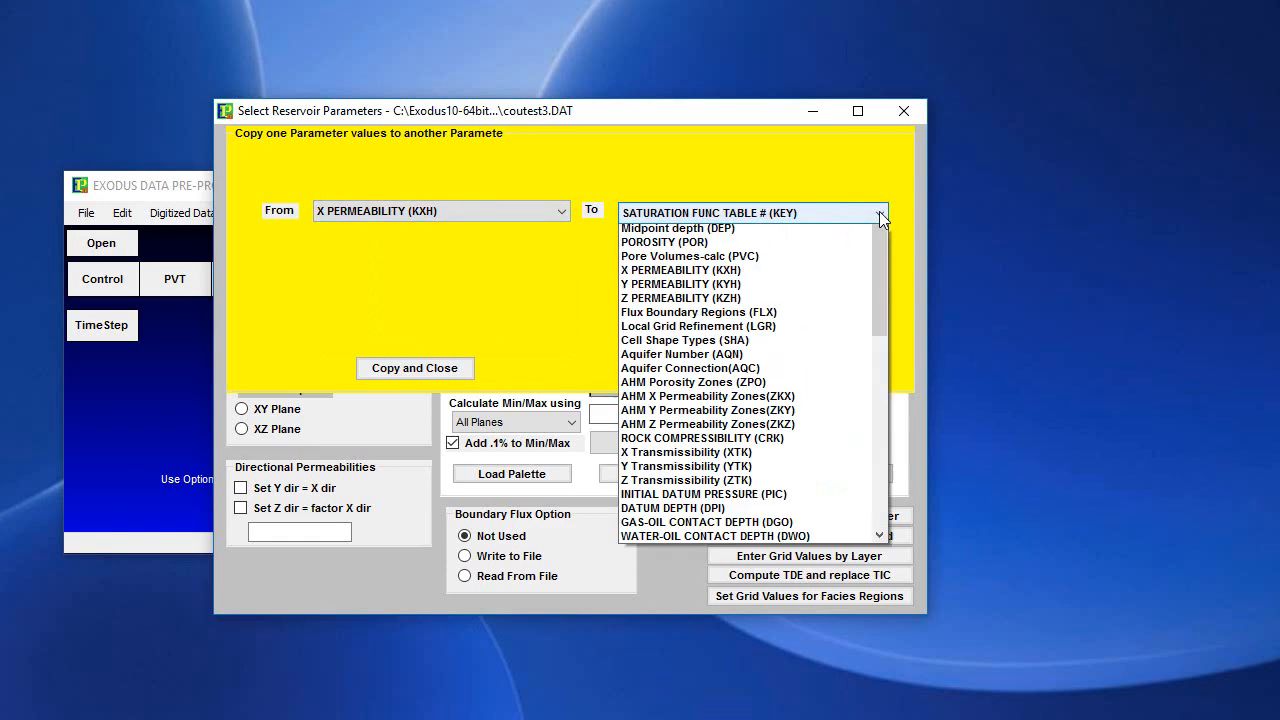
left_click(797, 395)
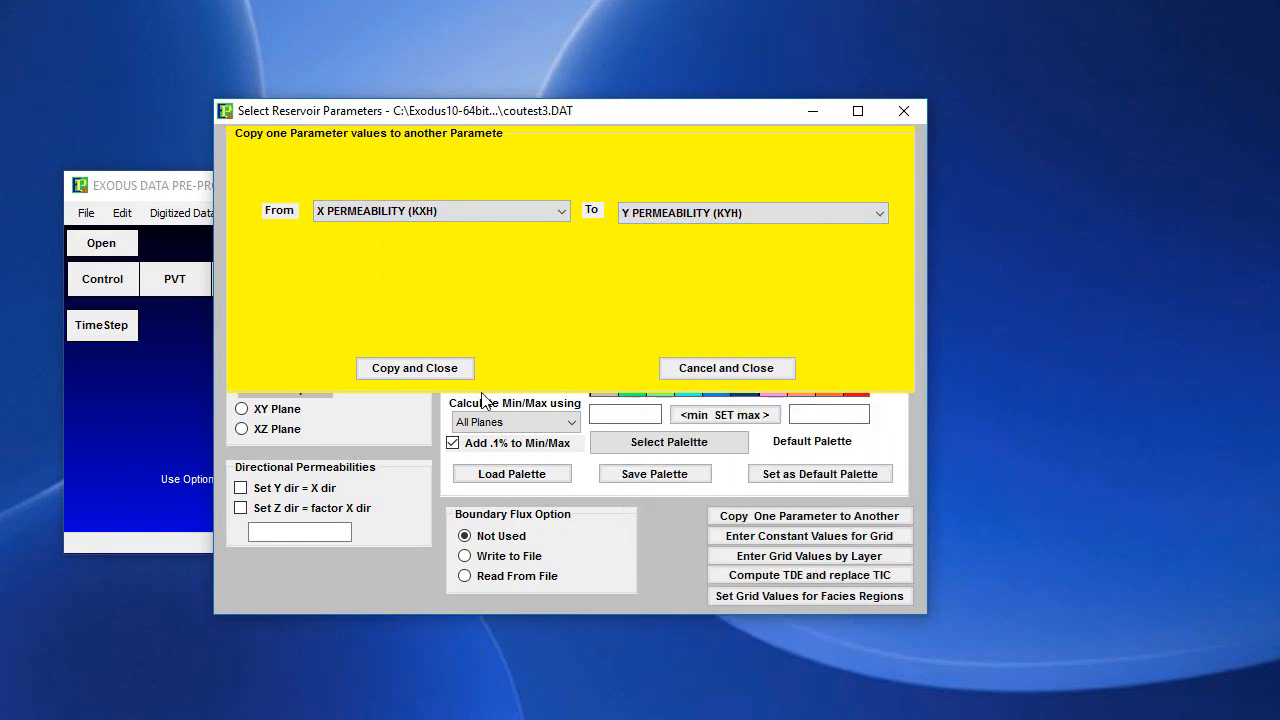
left_click(439, 370)
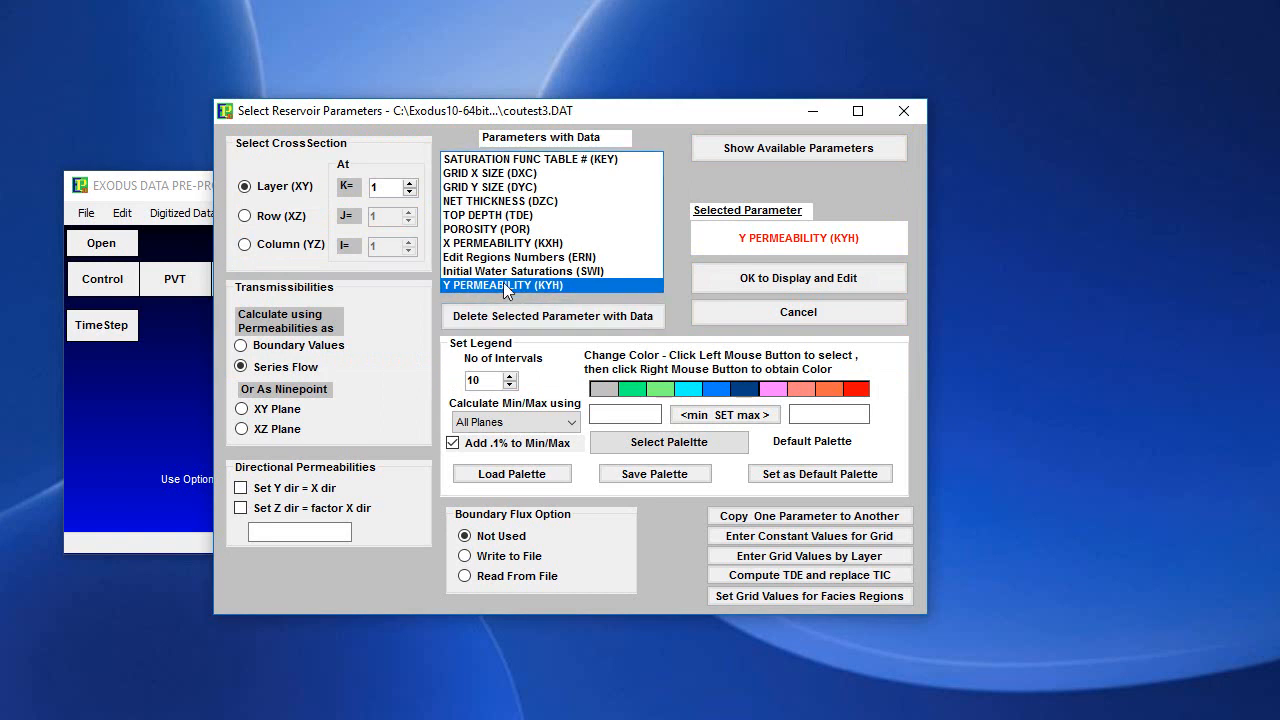
Step: Display the layer 1 Y PERMEABILITY (KYH) and X PERMEABILITY (KXH) grid maps and arrange them side by side
left_click(793, 277)
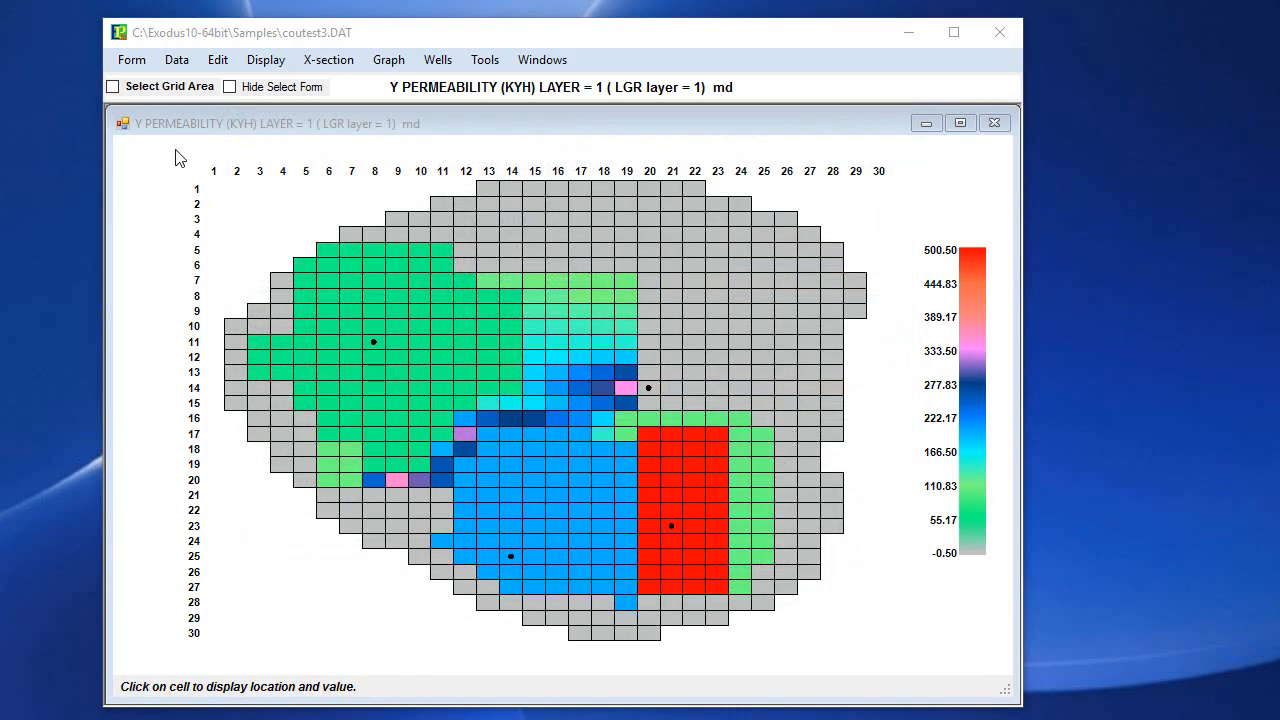
left_click(530, 60)
left_click(500, 86)
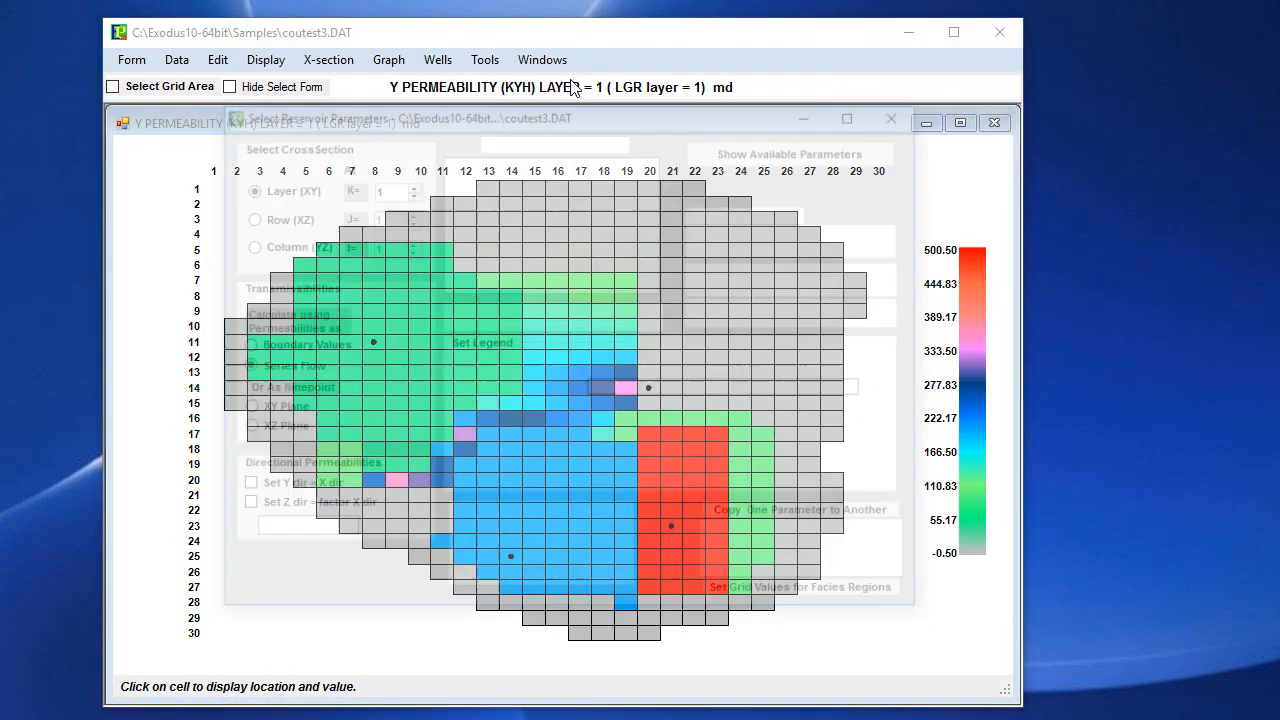
left_click(526, 245)
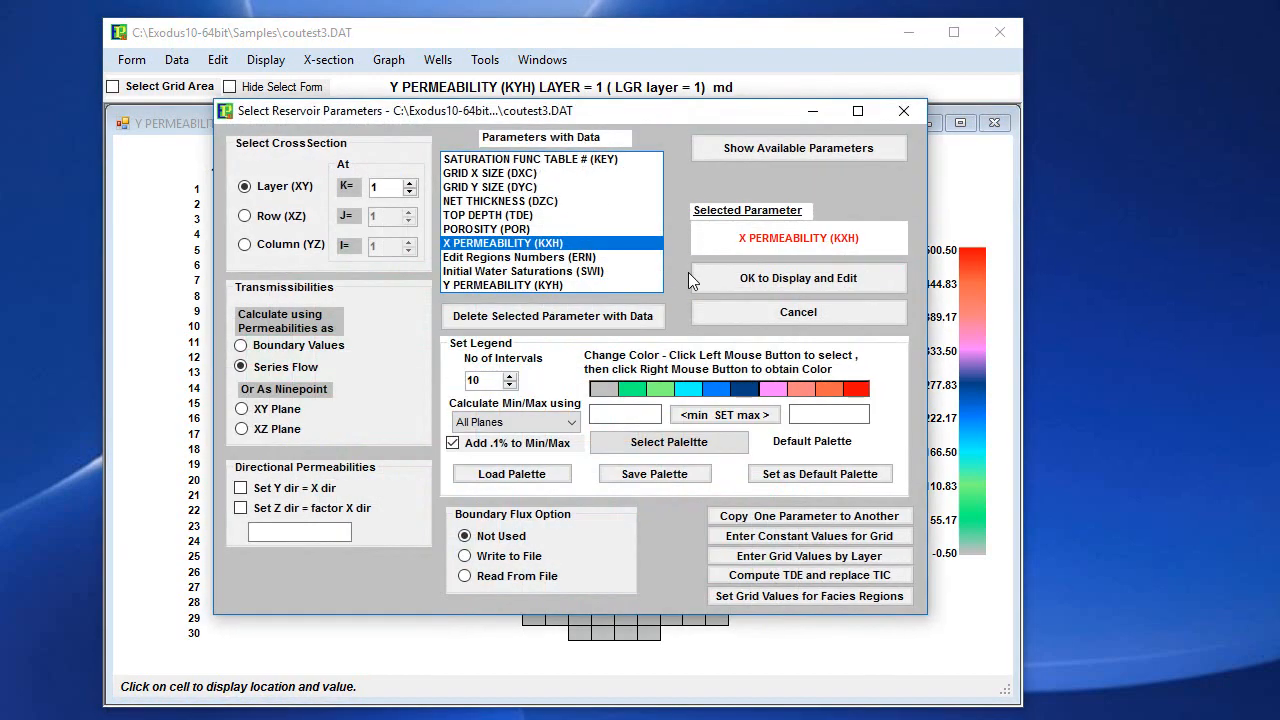
left_click(739, 280)
left_click(560, 60)
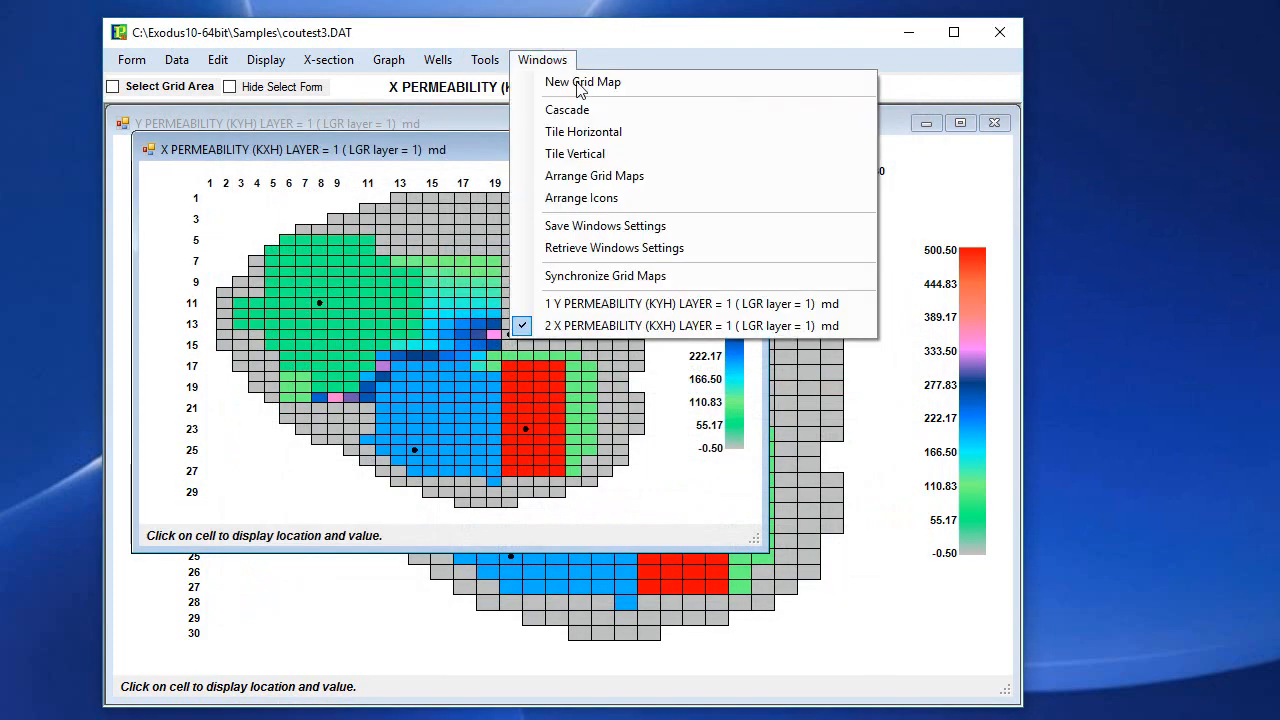
left_click(686, 174)
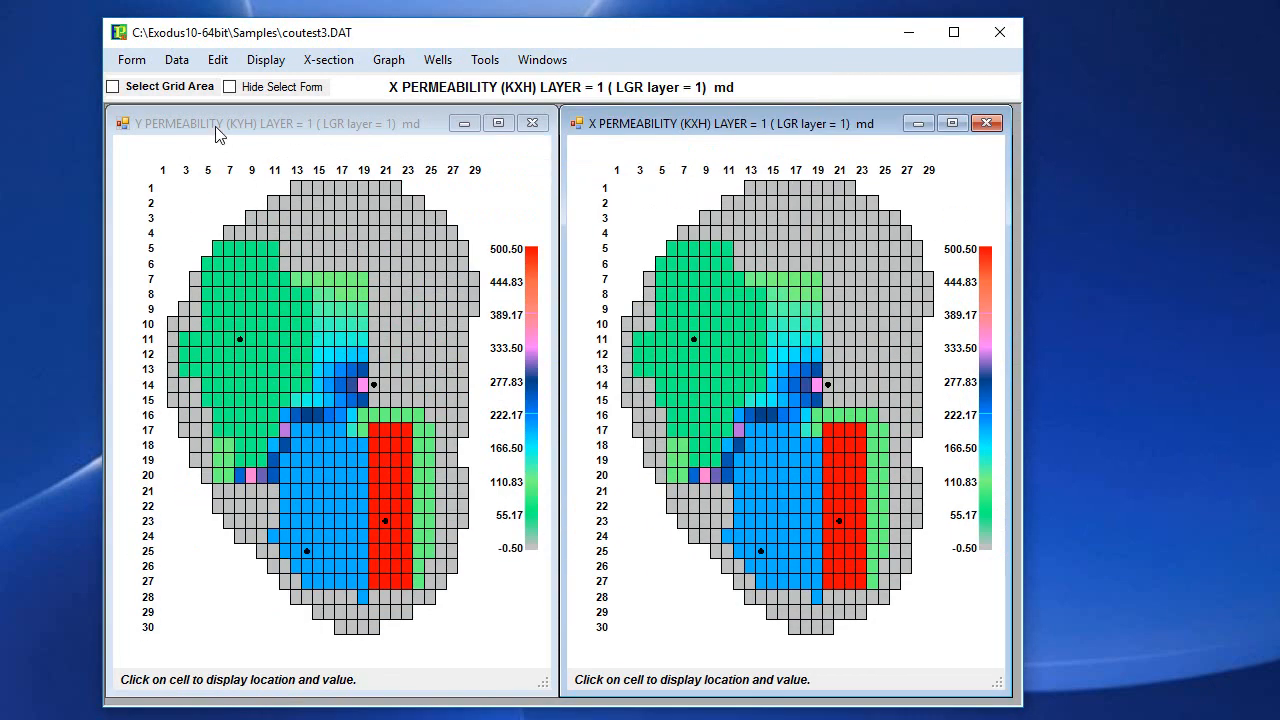
Step: Apply a constant Y permeability of 450 to the cell range 14, 5, 1 to 22, 11, 1
left_click(366, 123)
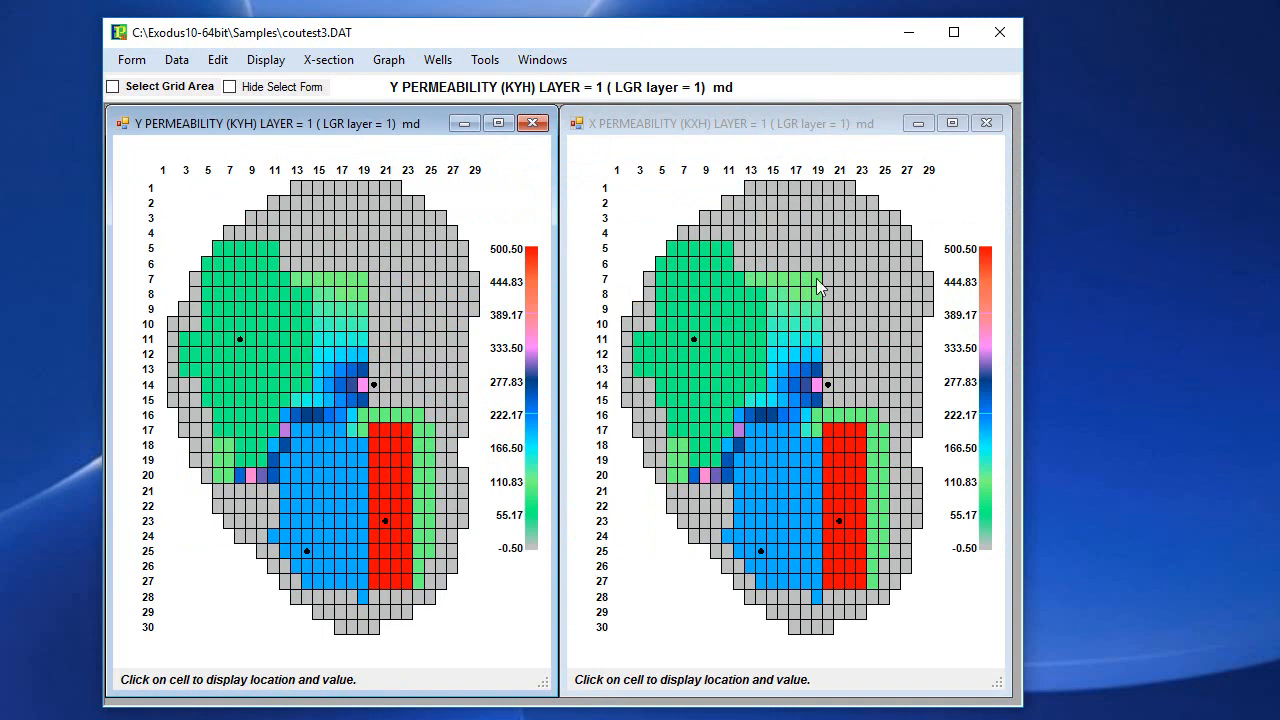
left_click_drag(305, 252, 398, 341)
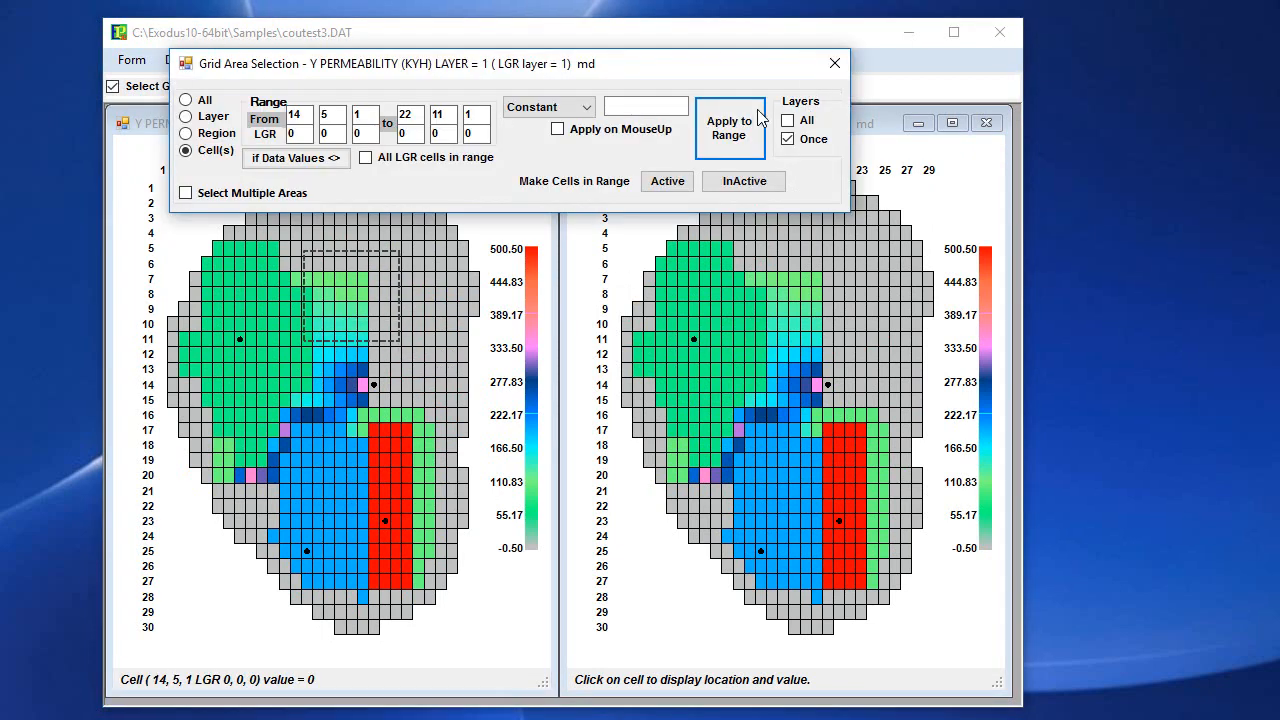
left_click_drag(666, 71, 722, 67)
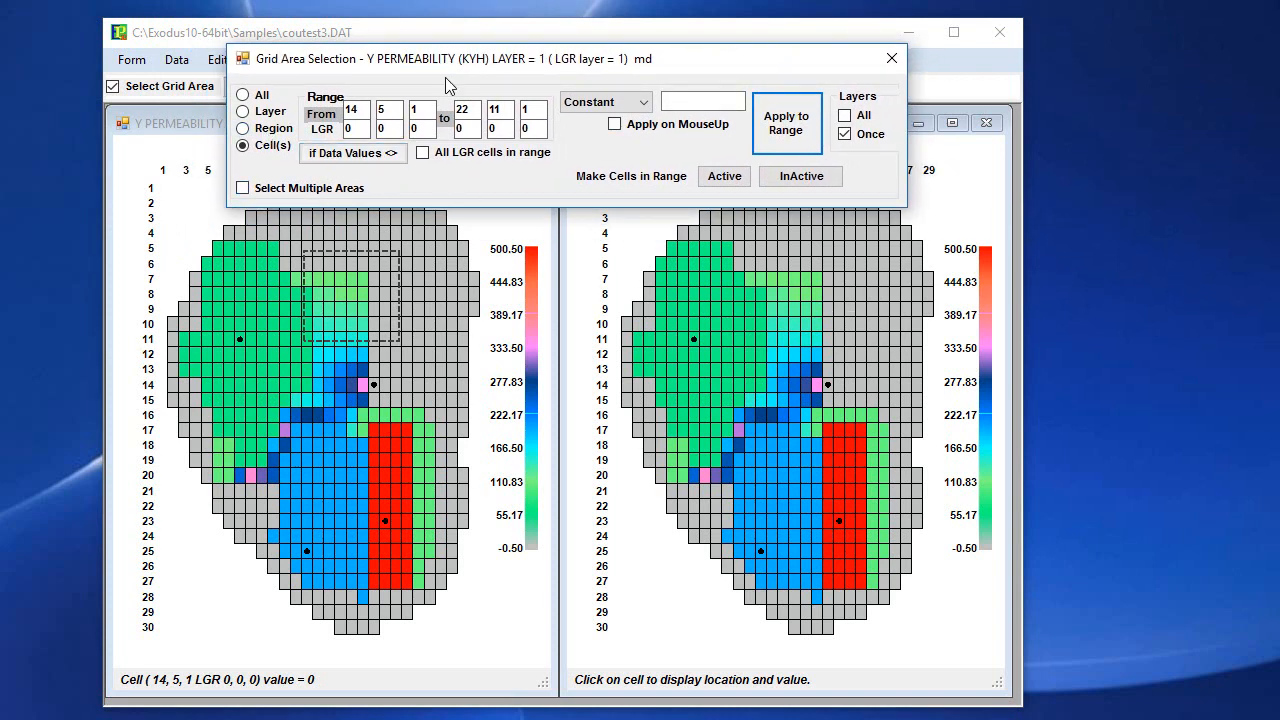
left_click(708, 100)
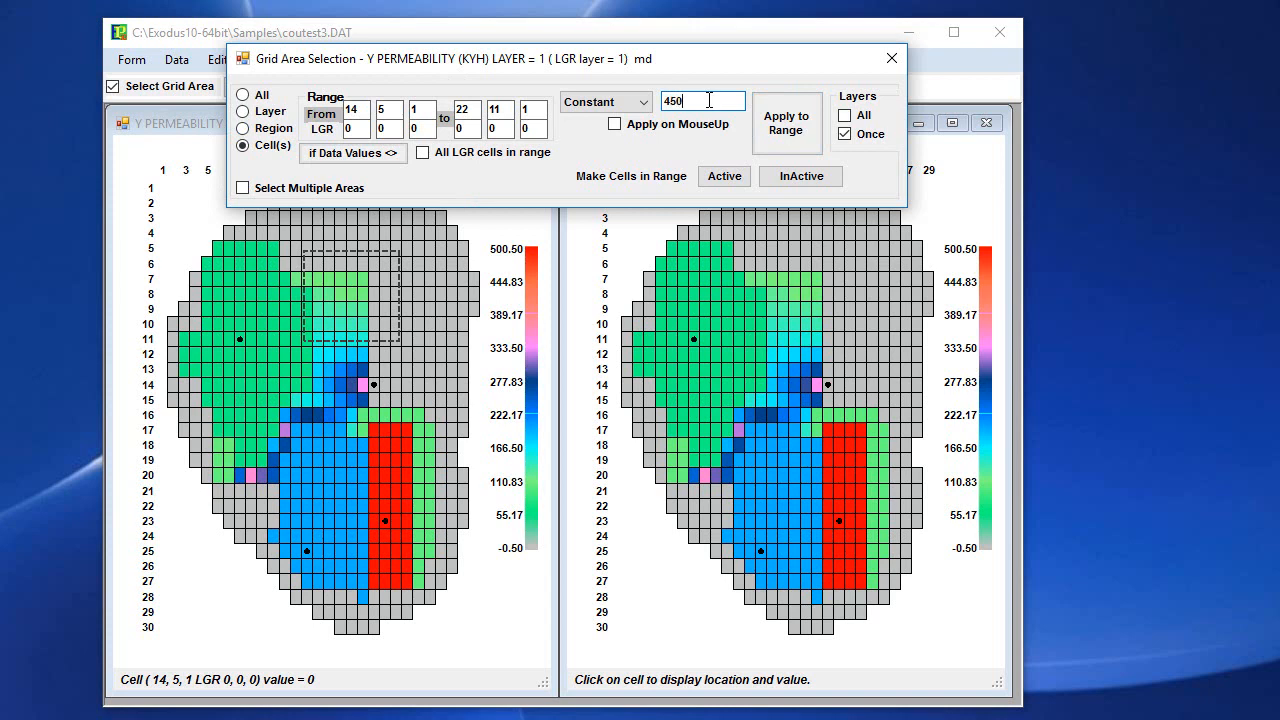
left_click(786, 123)
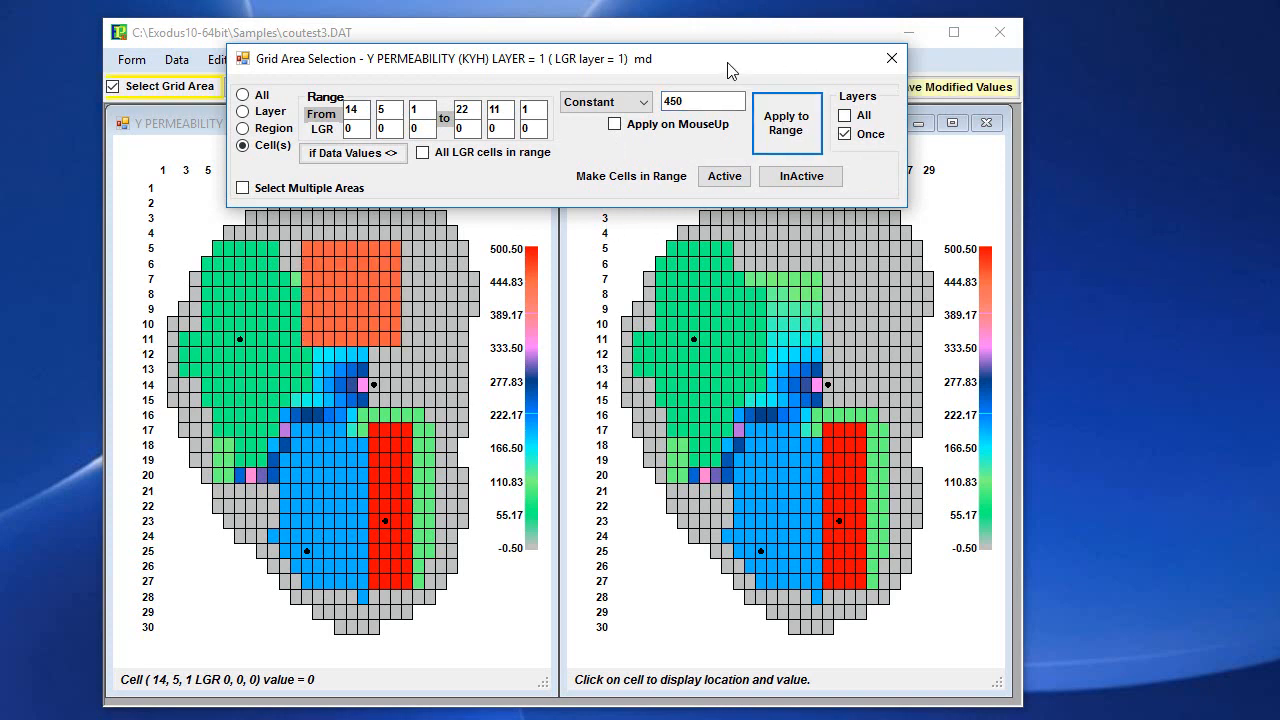
left_click_drag(731, 70, 747, 340)
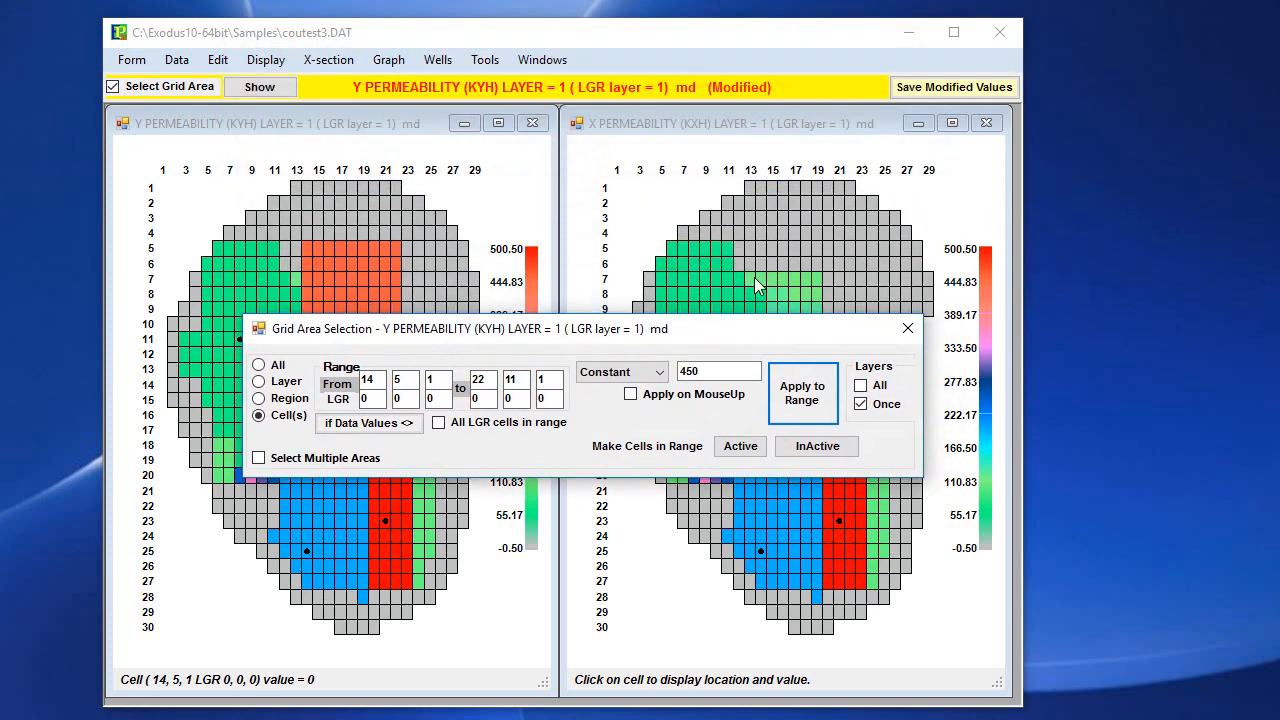
left_click(908, 330)
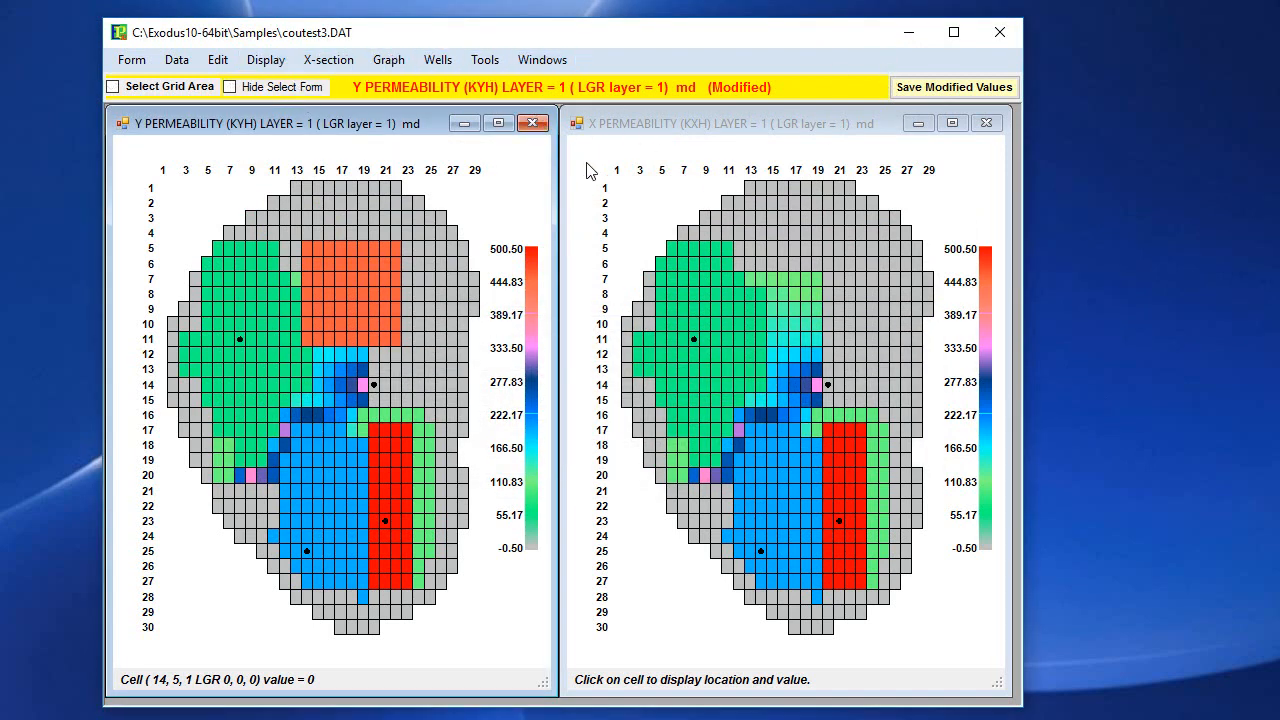
Step: Close the Y permeability map without updating the stored values and delete the Y PERMEABILITY (KYH) parameter
left_click(532, 123)
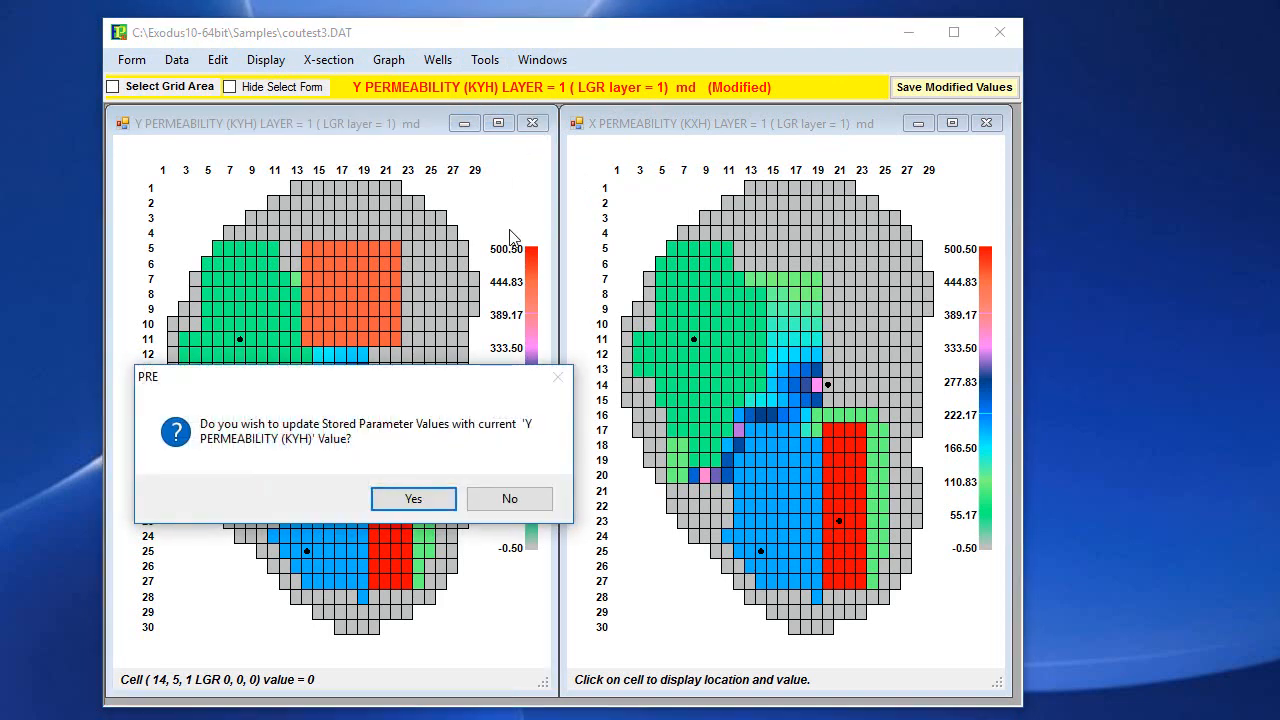
left_click(496, 496)
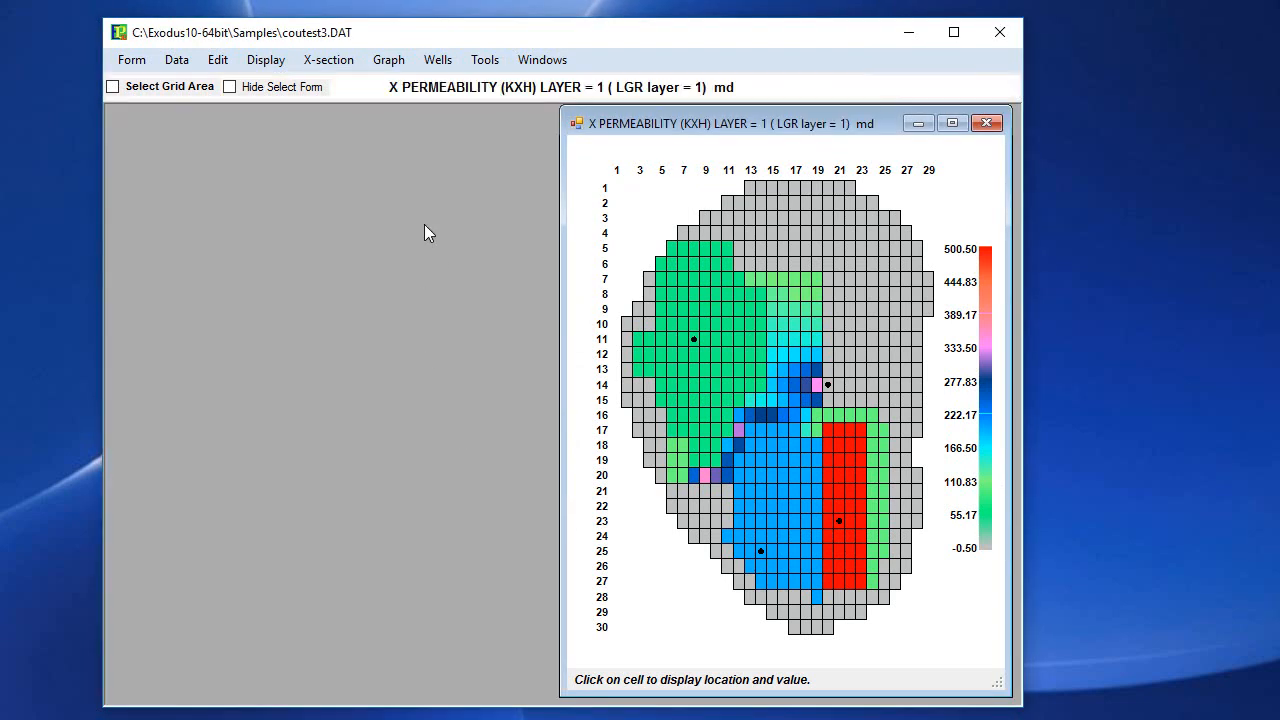
left_click(266, 59)
left_click(292, 88)
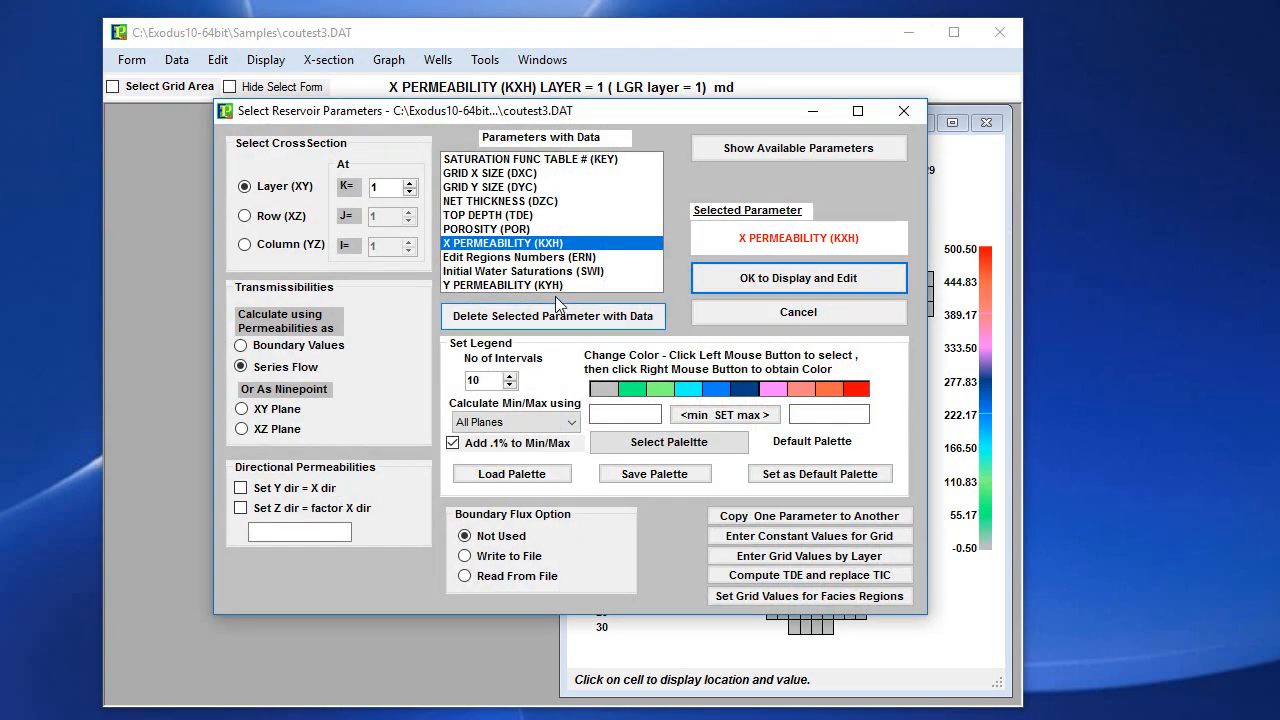
left_click(490, 285)
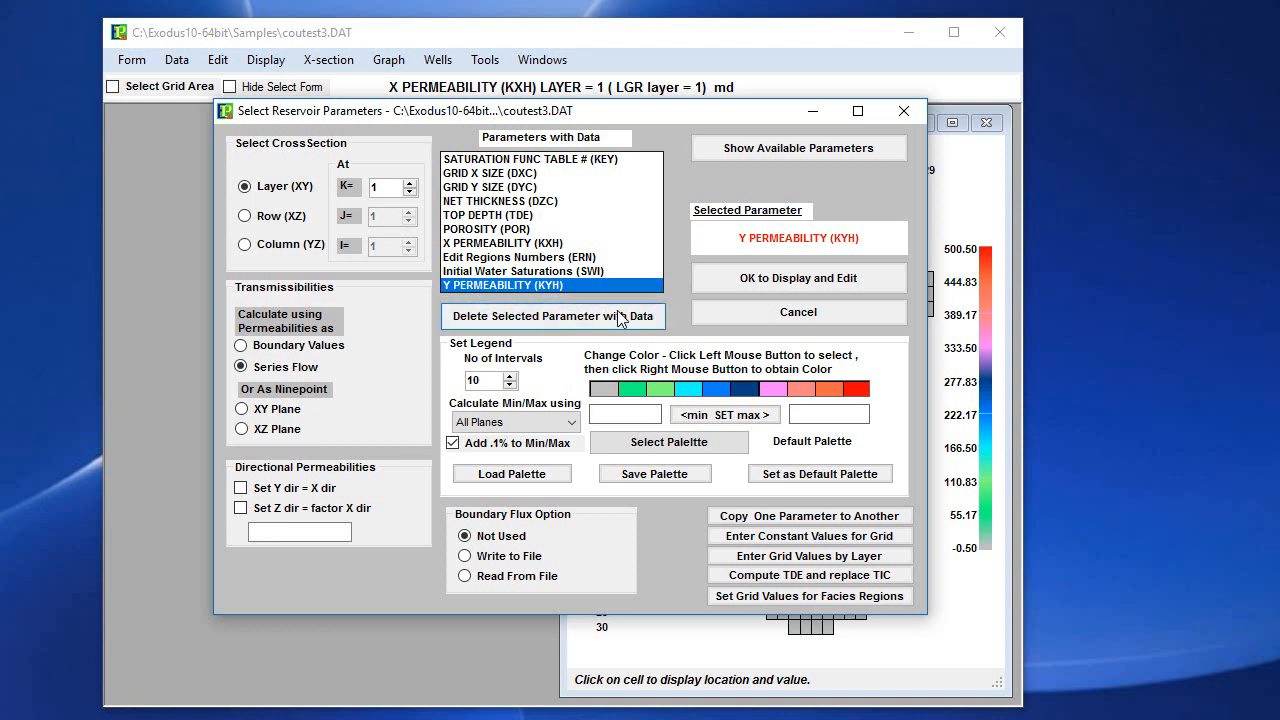
left_click(586, 325)
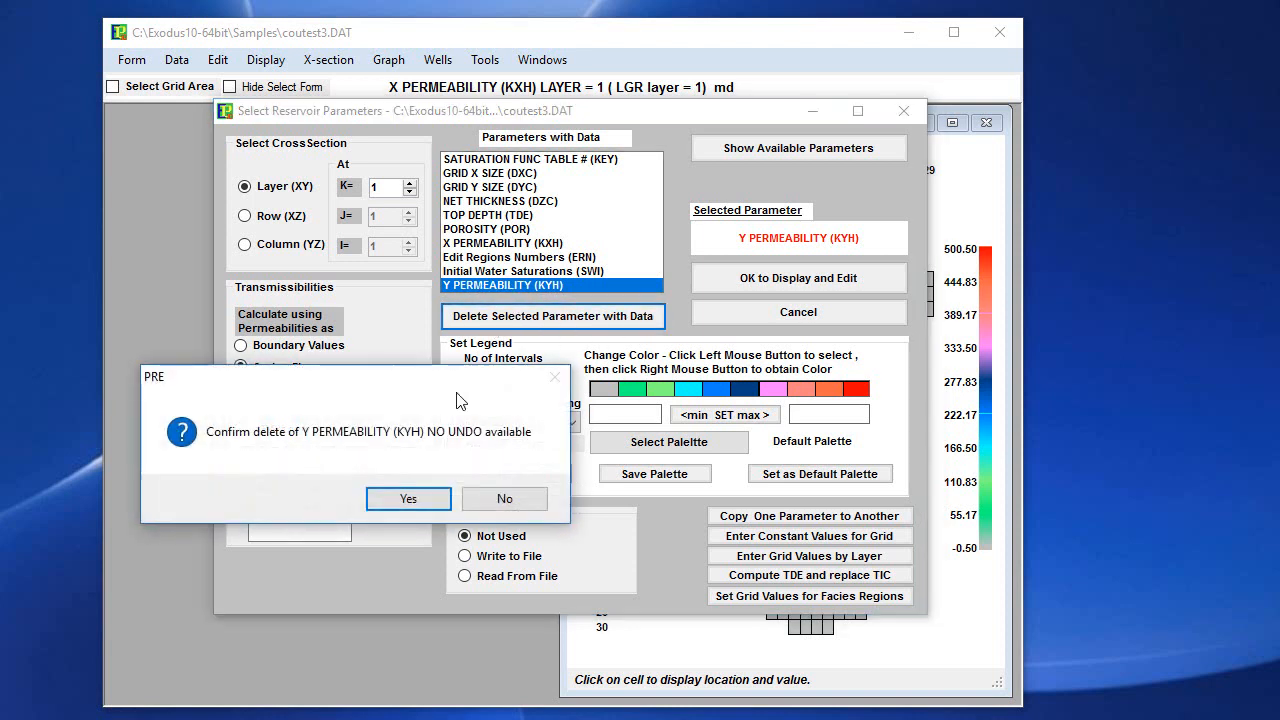
left_click(409, 499)
Step: Set the Y-direction permeability equal to the X direction and select the Y PERMEABILITY (KYH) parameter
left_click(294, 490)
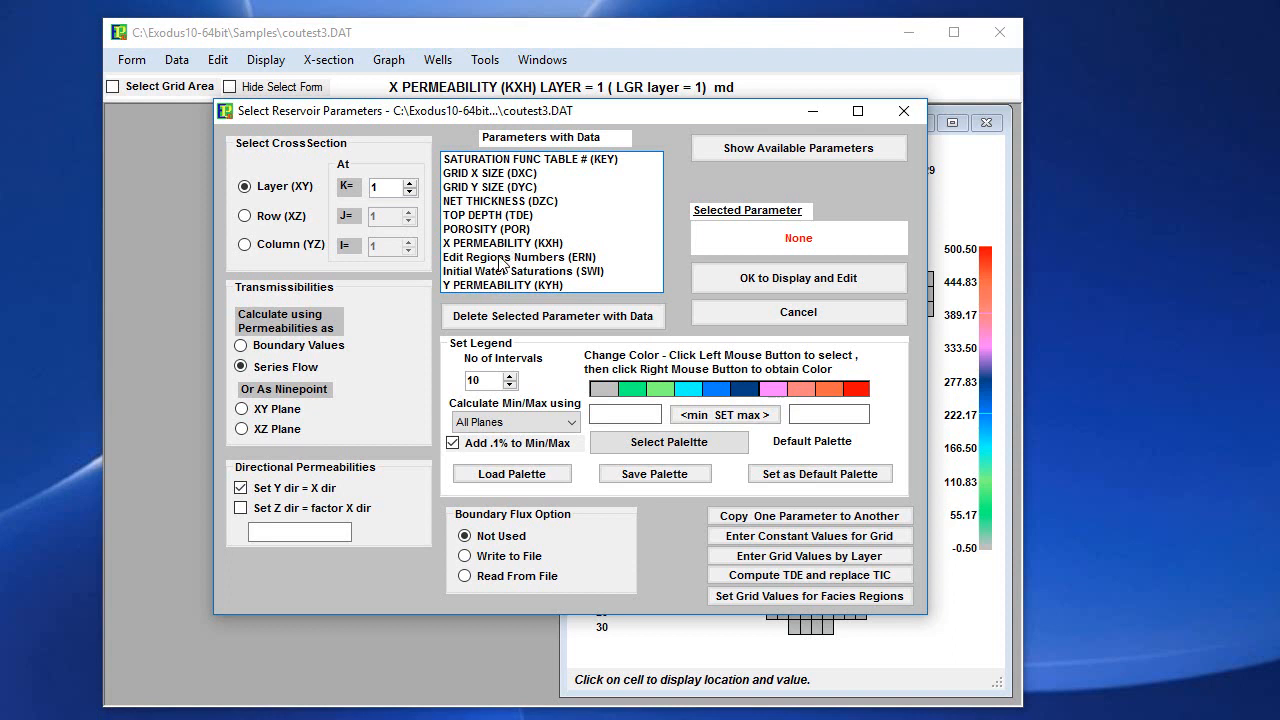
left_click(514, 286)
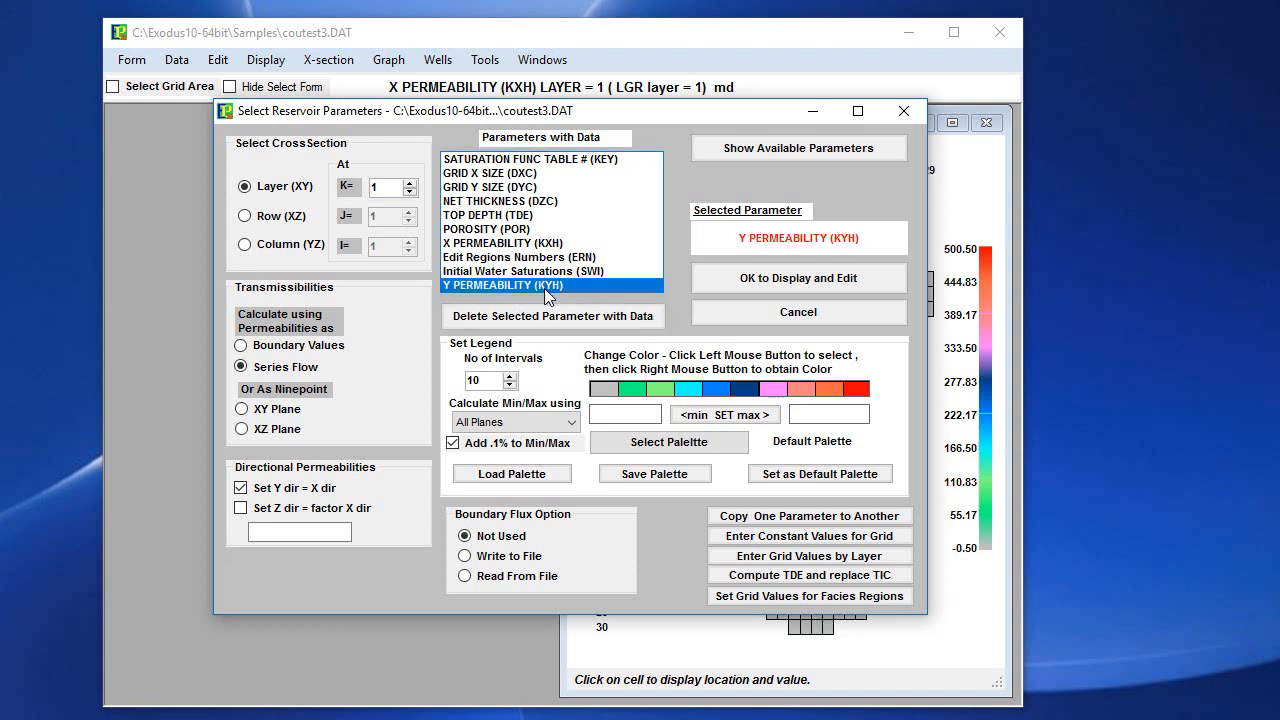
Step: Try to display and edit the Y PERMEABILITY (KYH) parameter for layer 1
left_click(777, 278)
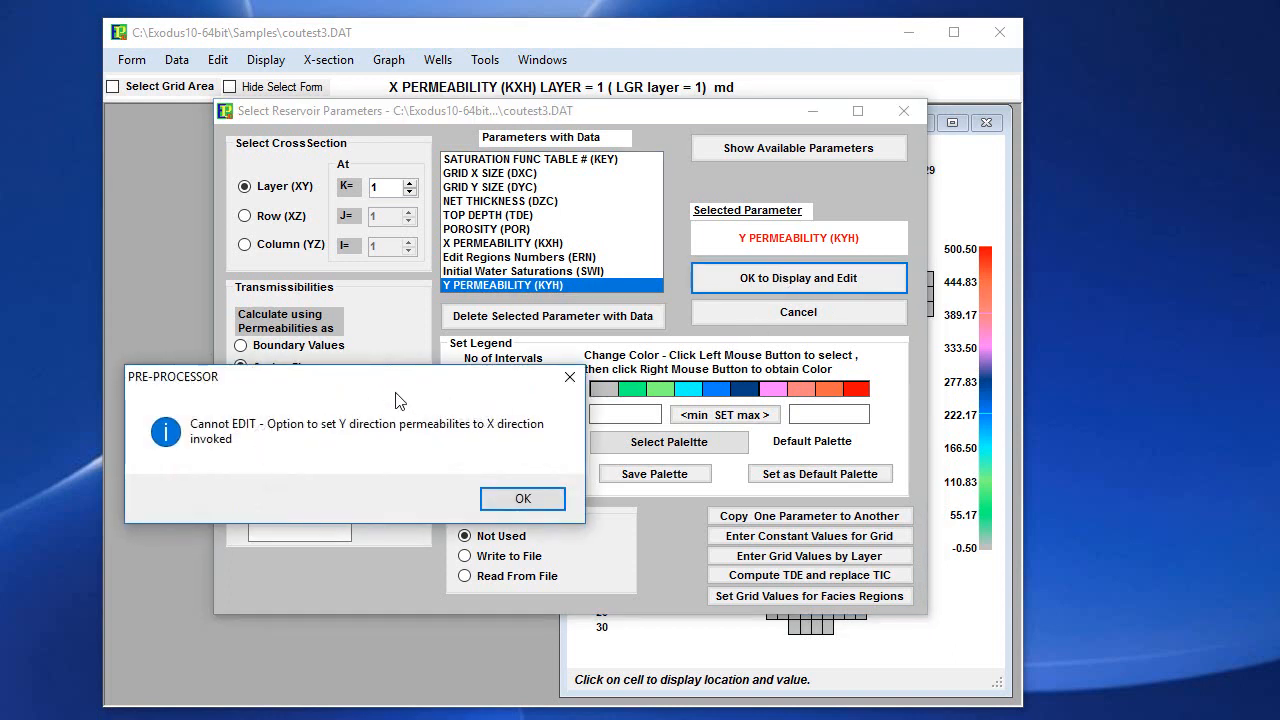
left_click_drag(393, 382, 563, 357)
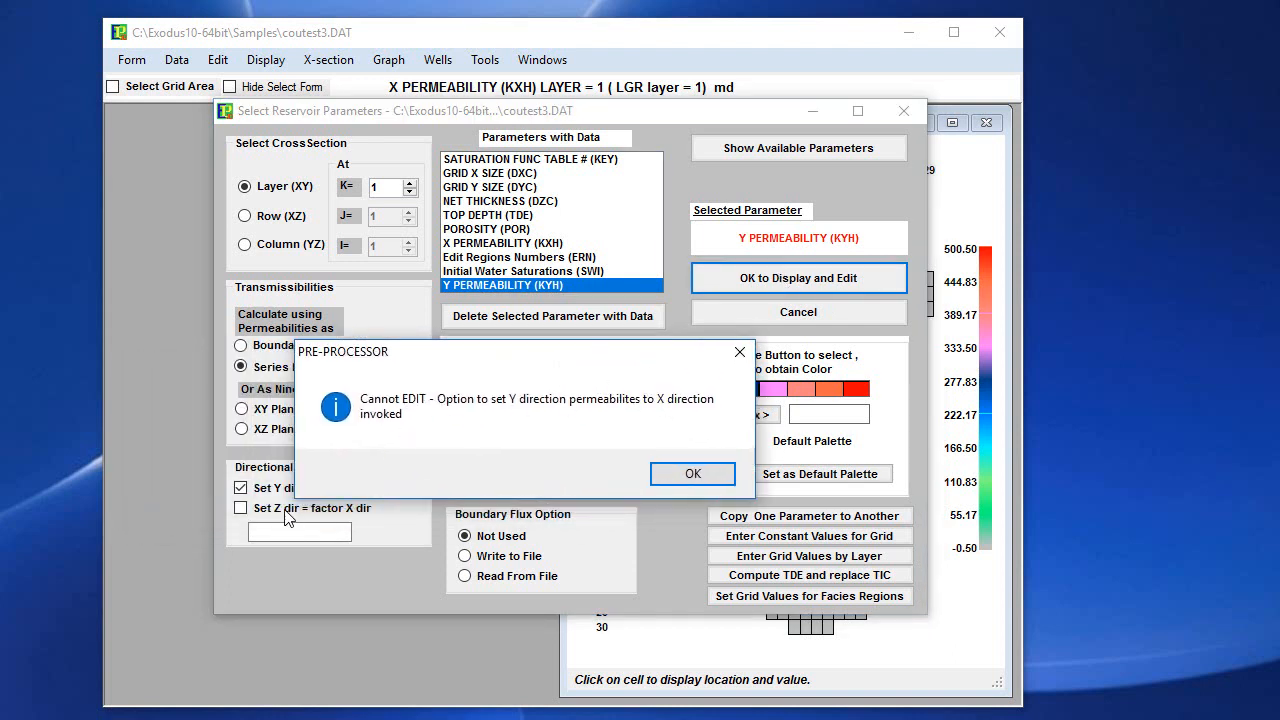
left_click(690, 474)
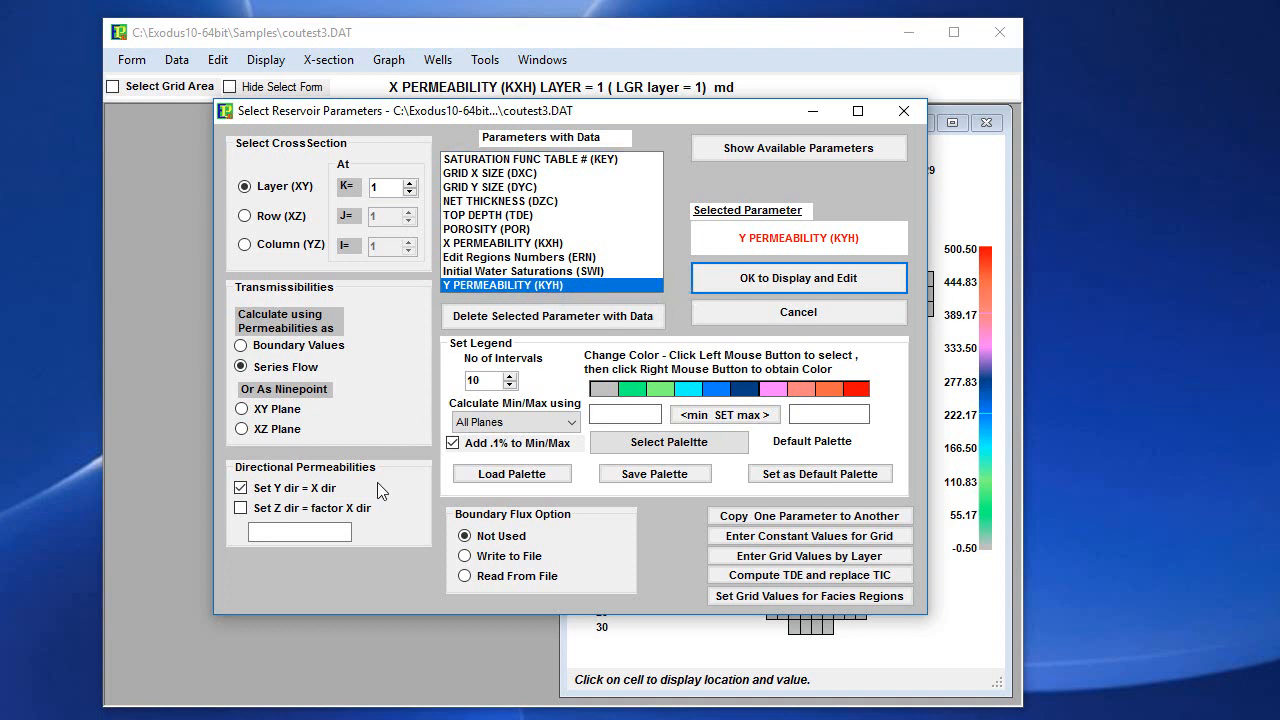
Step: Set the Z-direction permeability as a factor of .1 times the X direction
left_click(250, 508)
left_click(279, 532)
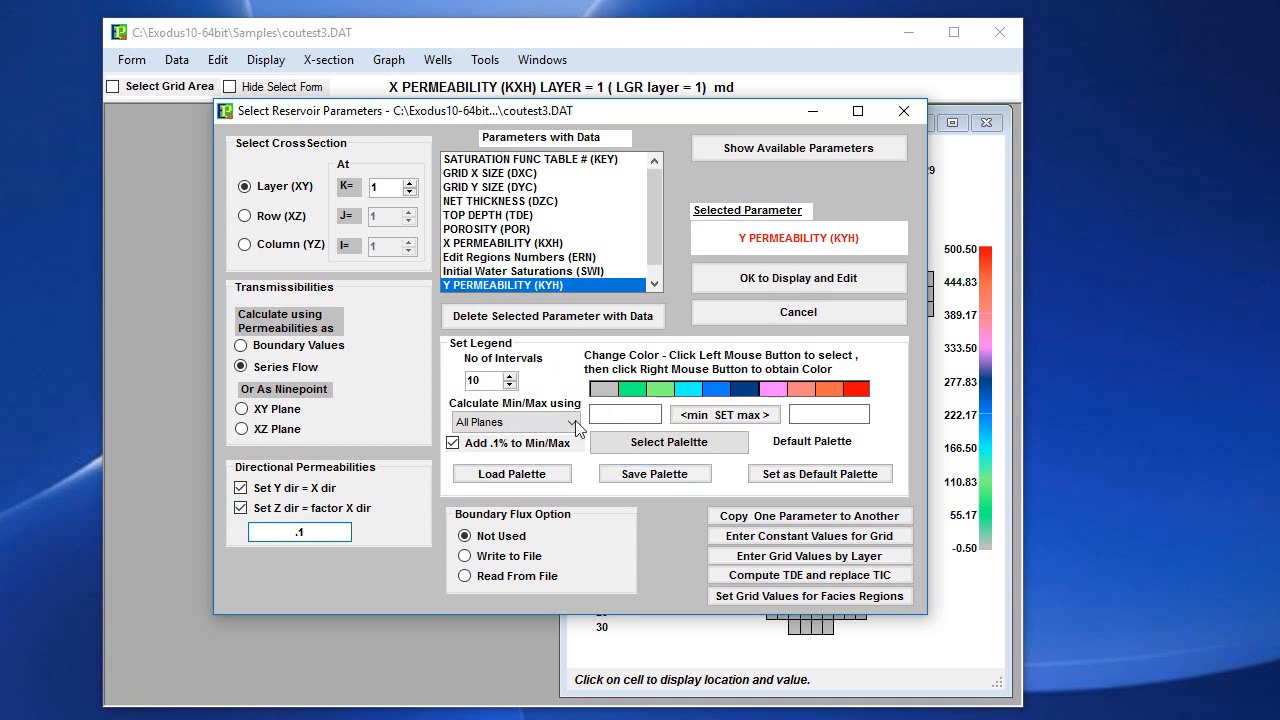
Step: Try to display and edit the Z PERMEABILITY (KZH) parameter for layer 1
left_click(656, 285)
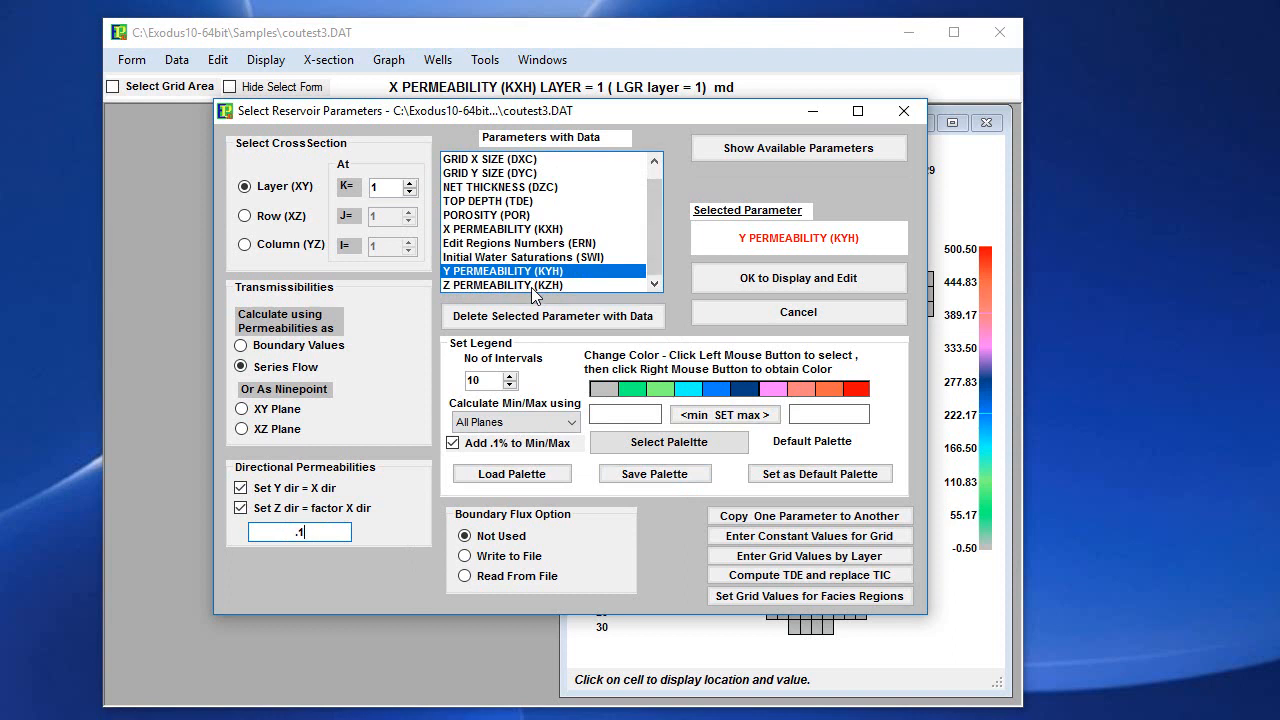
left_click(600, 285)
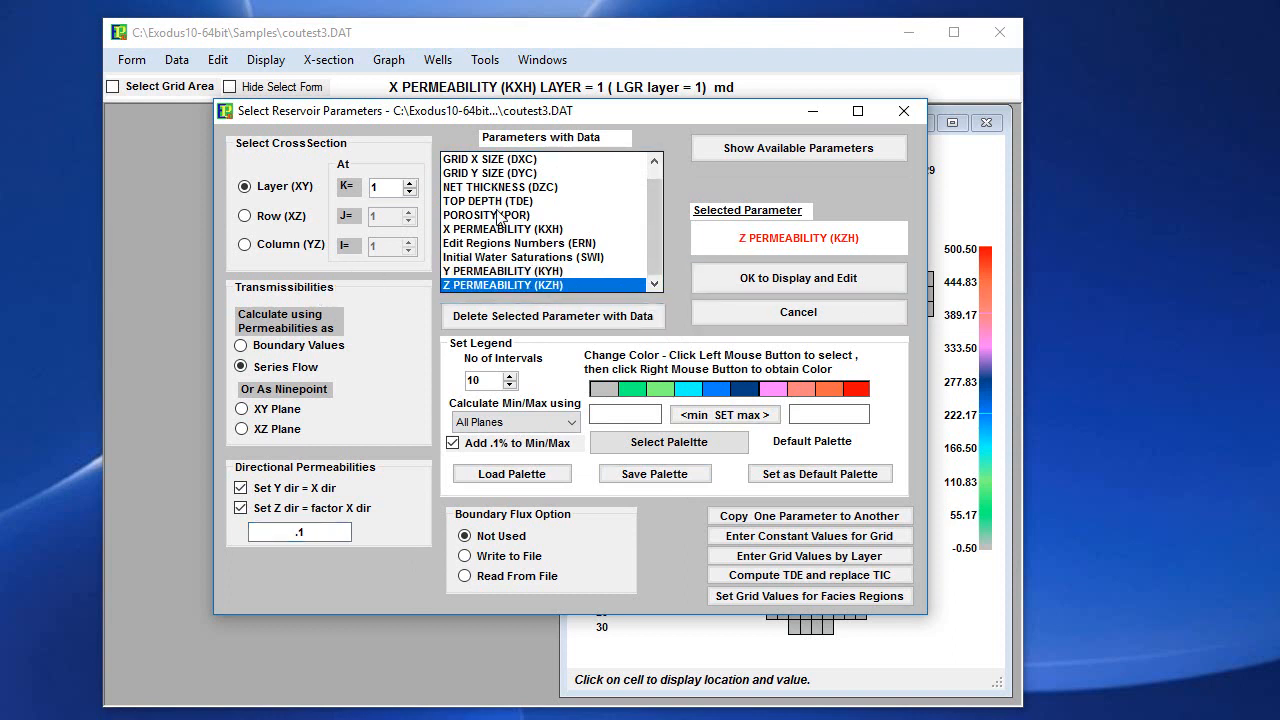
left_click(810, 280)
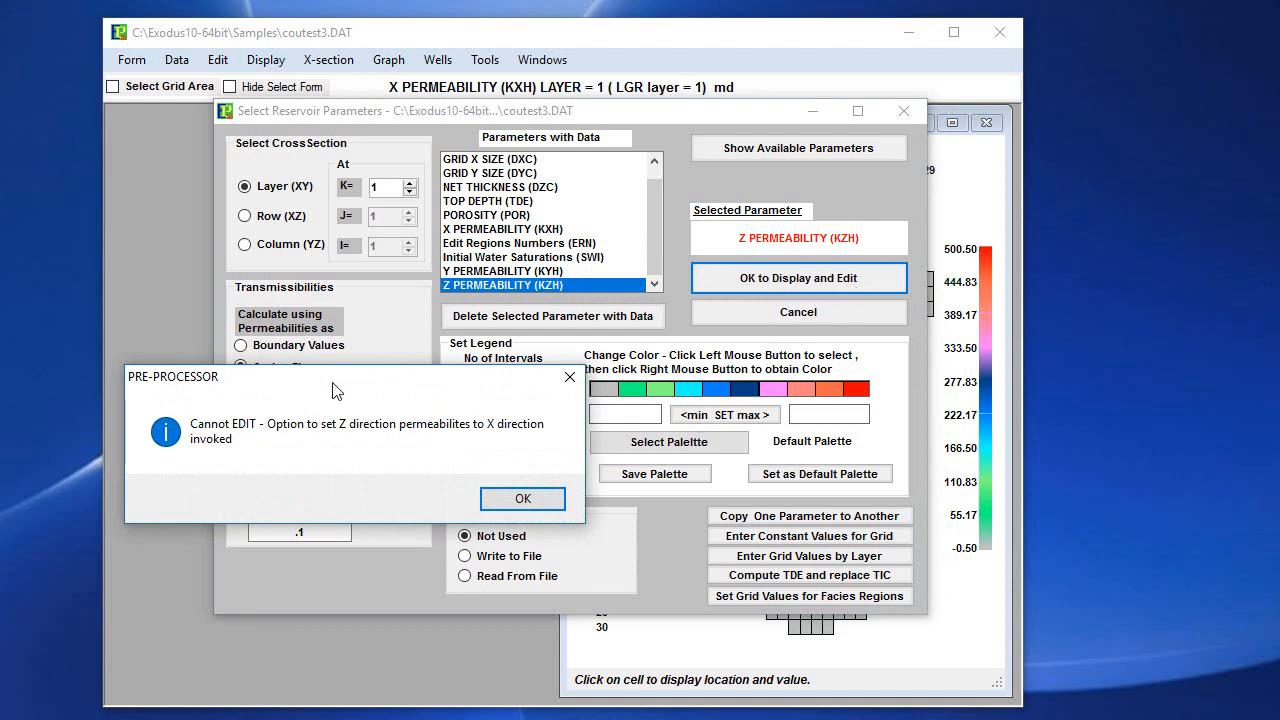
left_click_drag(335, 390, 438, 418)
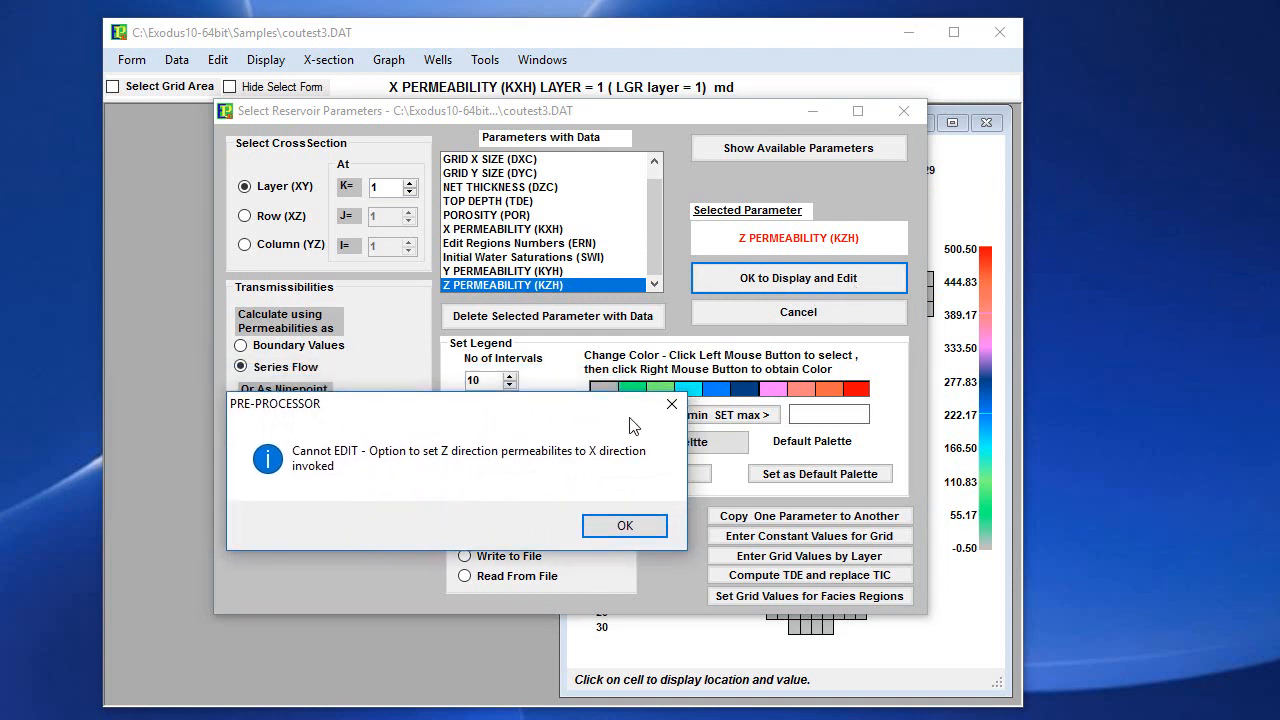
left_click_drag(505, 410, 698, 371)
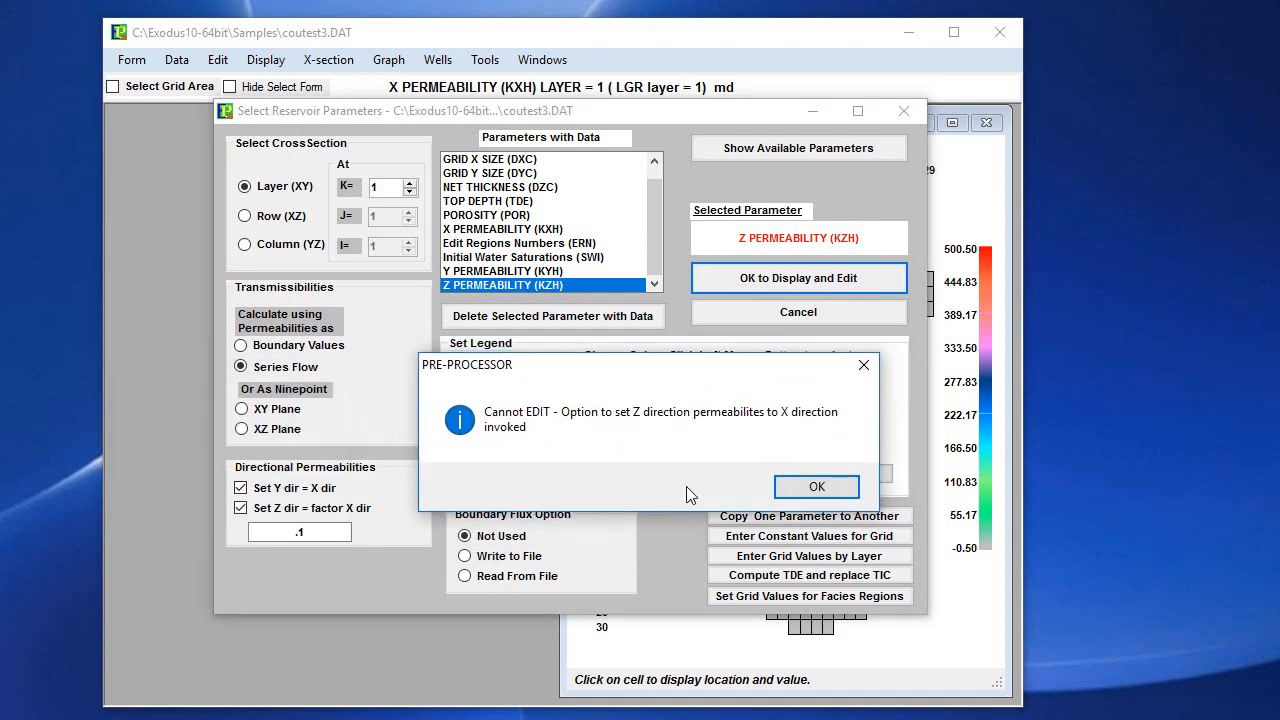
left_click(815, 486)
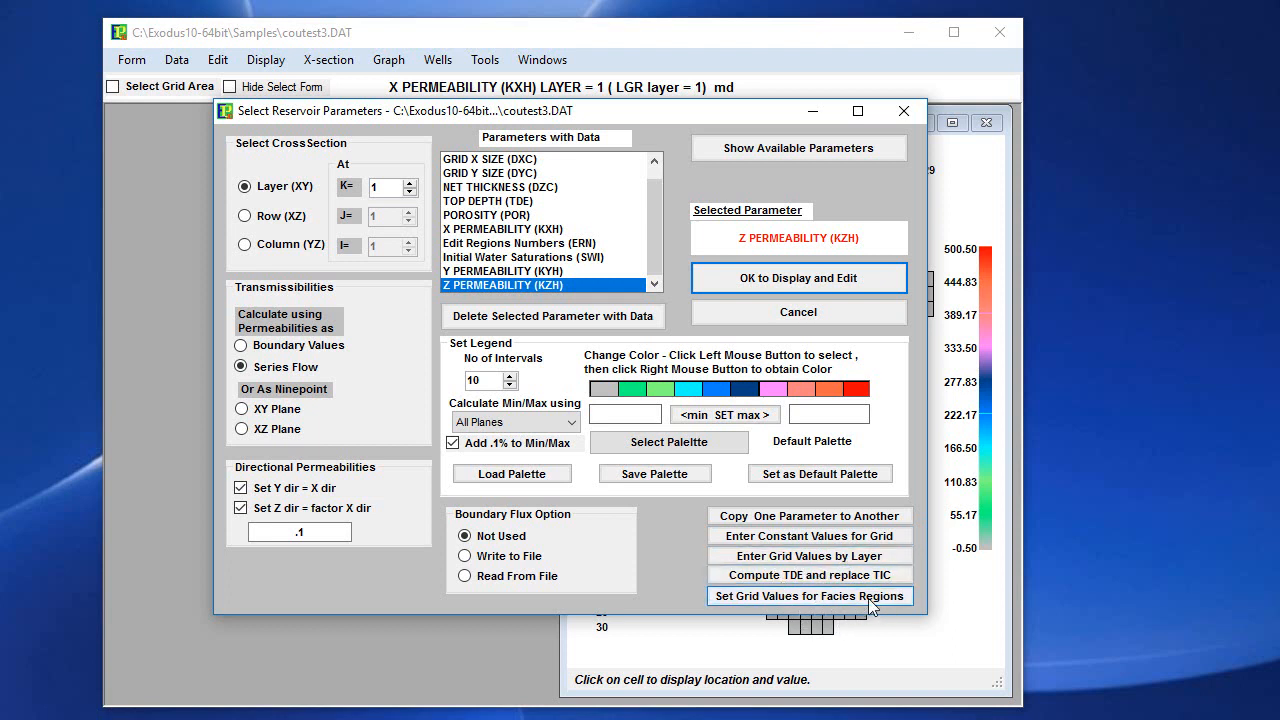
Step: Display the layer 1 Edit Regions Numbers (ERN) map and inspect cell values in the coloured regions
double_click(535, 245)
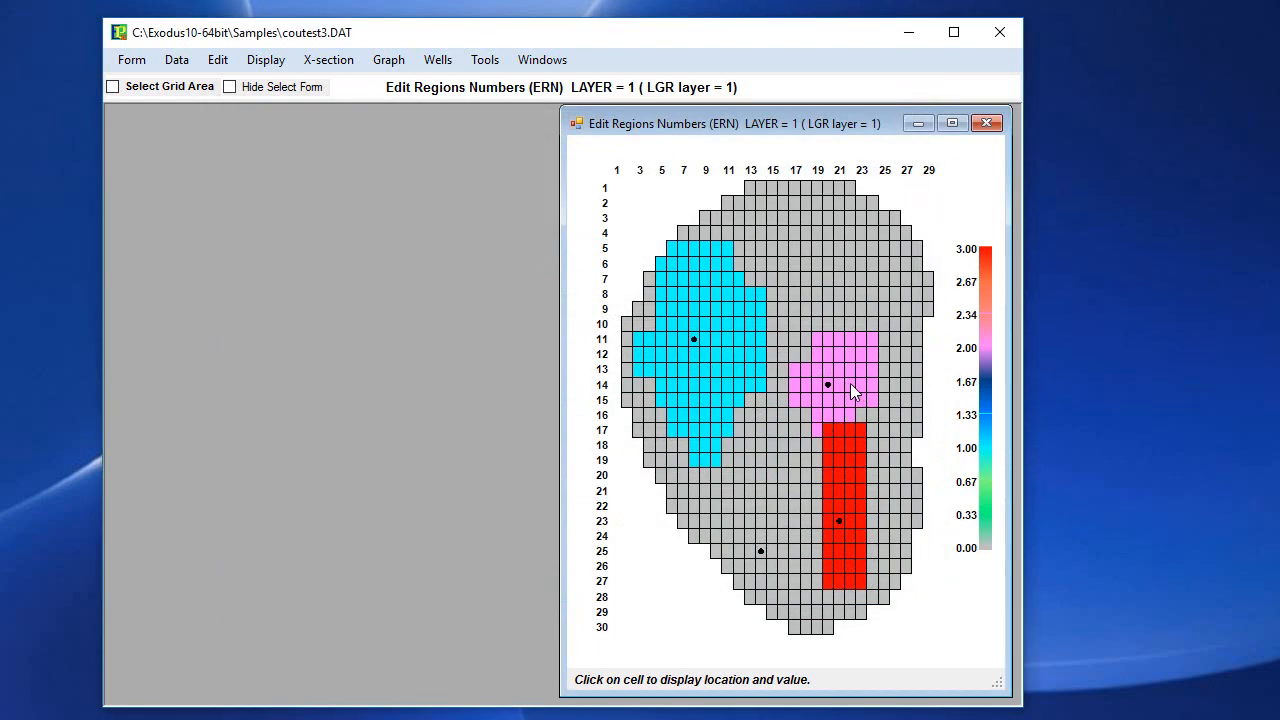
left_click(838, 372)
left_click(856, 505)
left_click(699, 401)
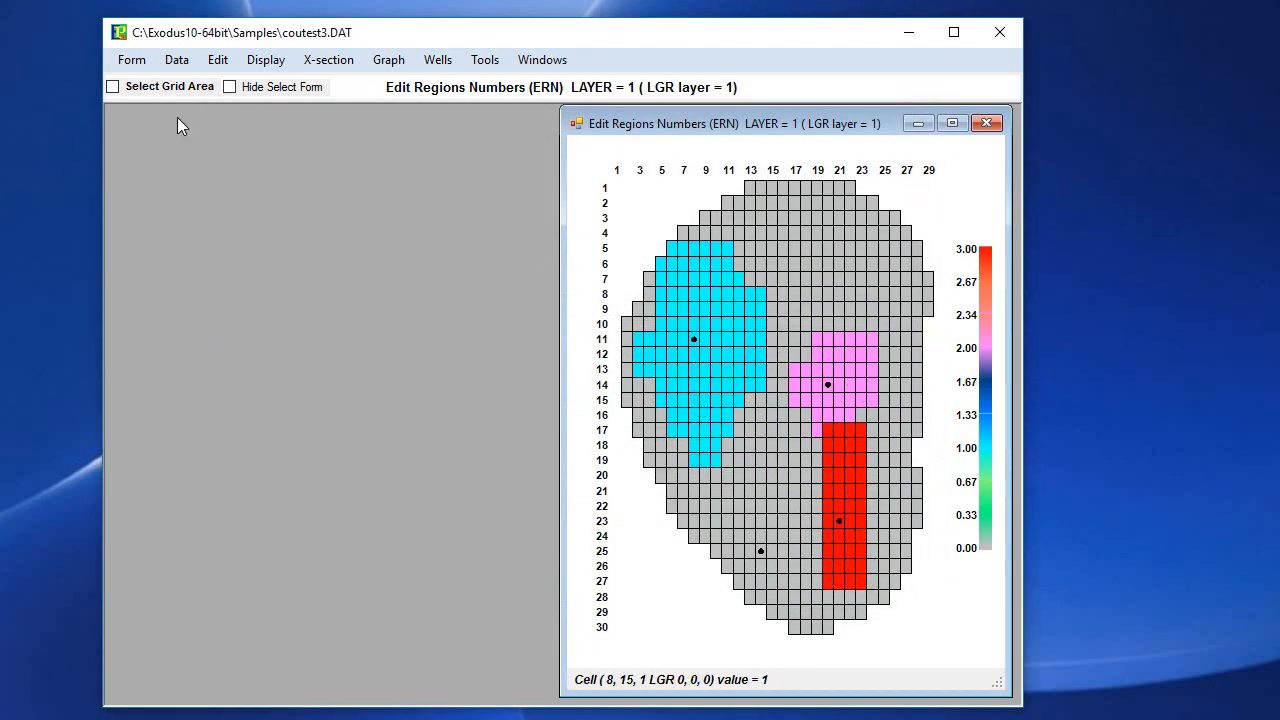
Step: Open the form for setting grid values by facies region, widen it and move it lower over the parameter selection
left_click(265, 59)
left_click(298, 84)
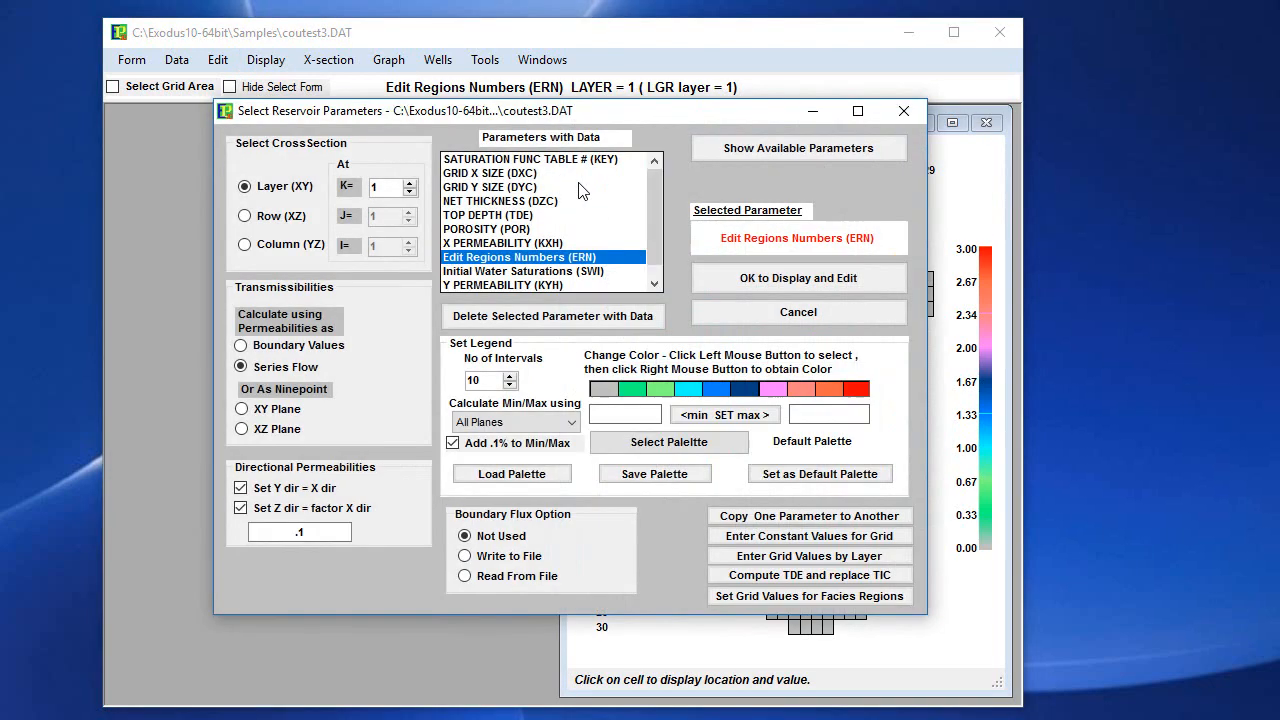
left_click(800, 597)
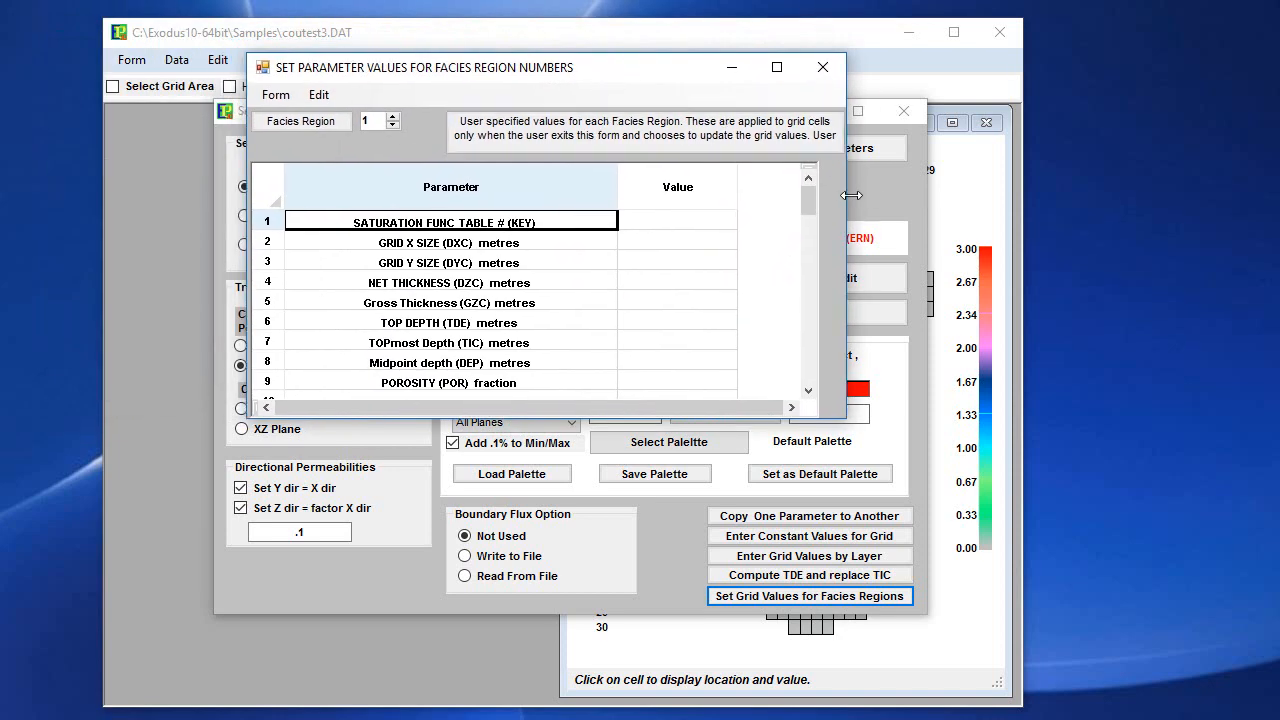
left_click_drag(846, 200, 875, 200)
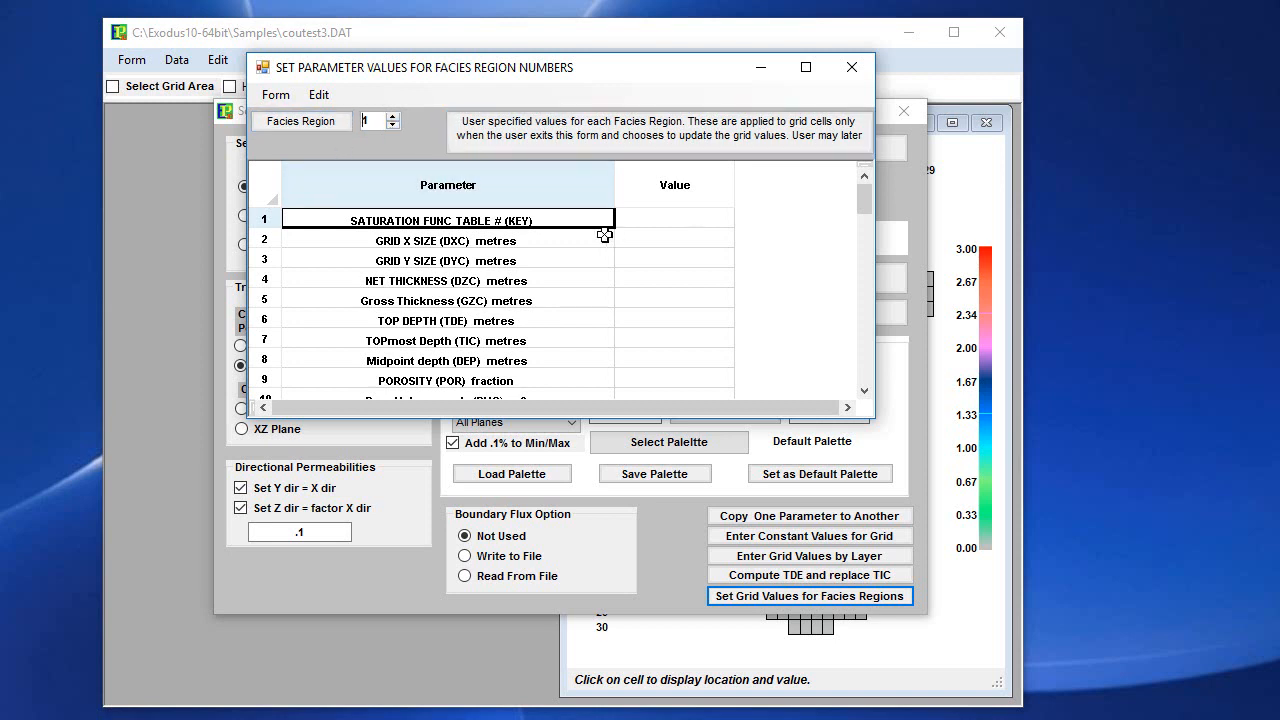
left_click_drag(415, 70, 549, 318)
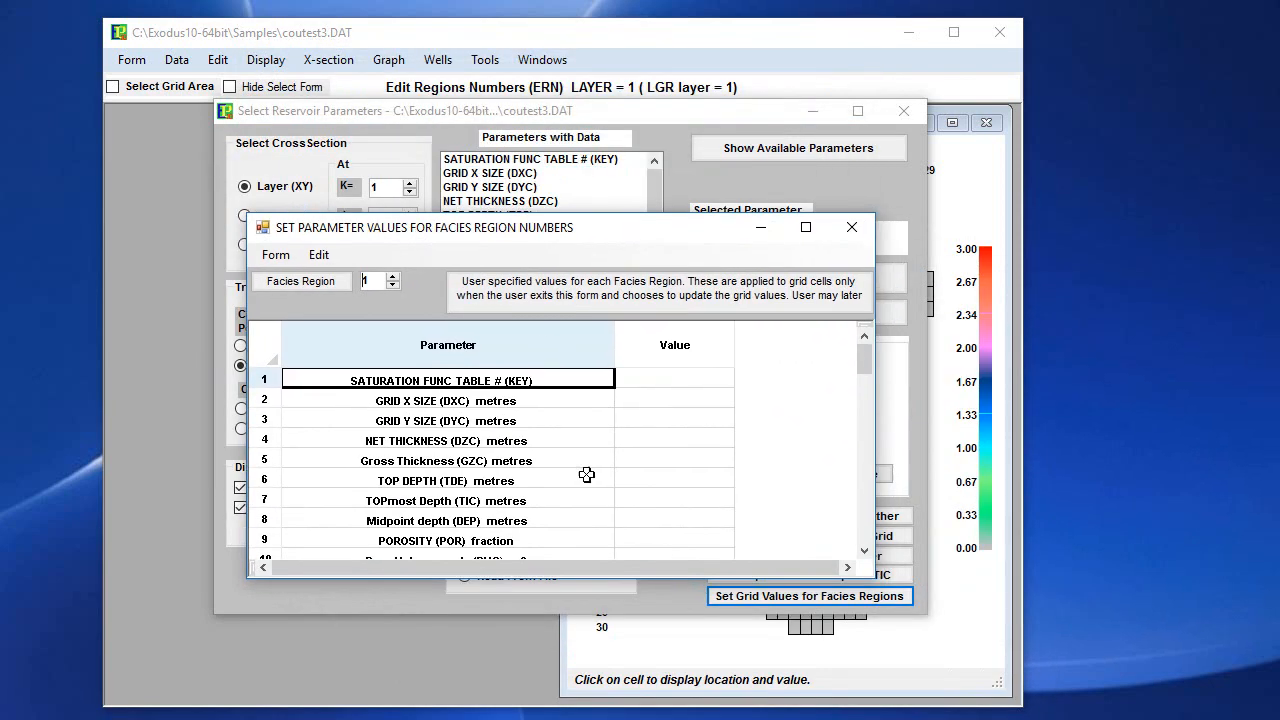
Step: Set the INITIAL DATUM PRESSURE (PIC) of facies region 1 to 1000 kpa
scroll(698, 413, "down", 3)
scroll(698, 413, "up", 3)
scroll(574, 491, "down", 2)
scroll(608, 507, "down", 4)
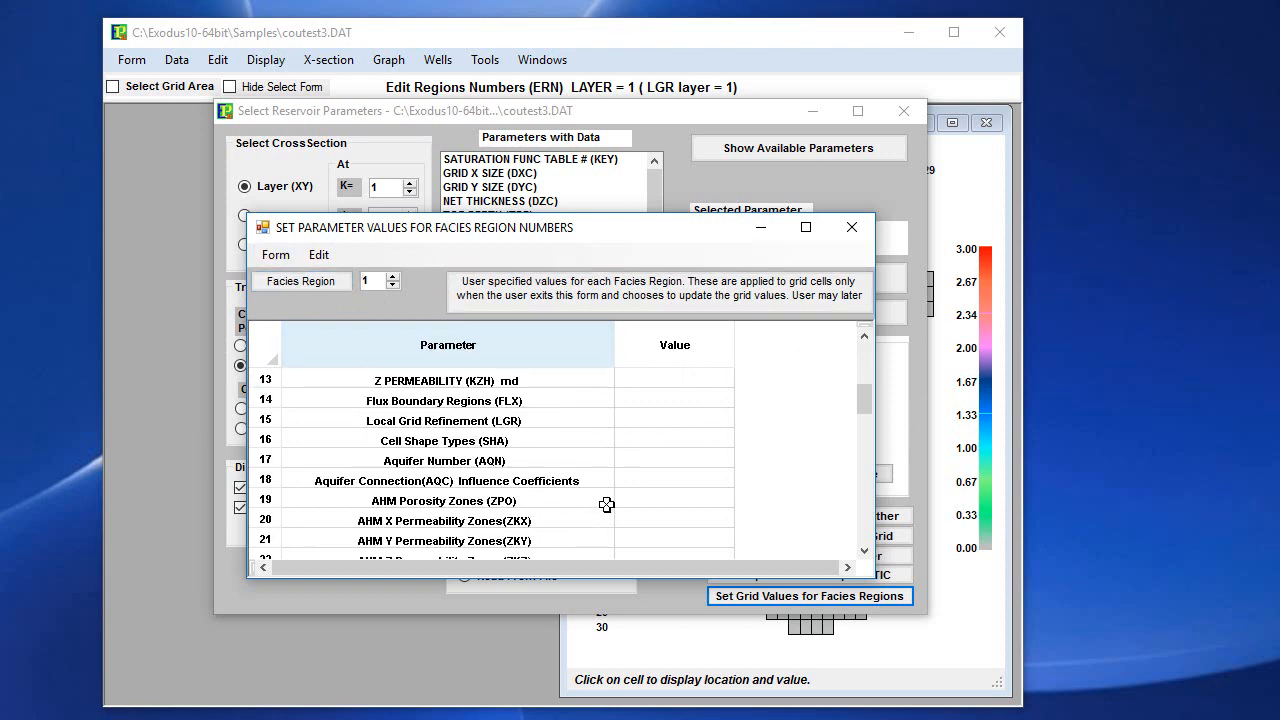
scroll(606, 506, "down", 2)
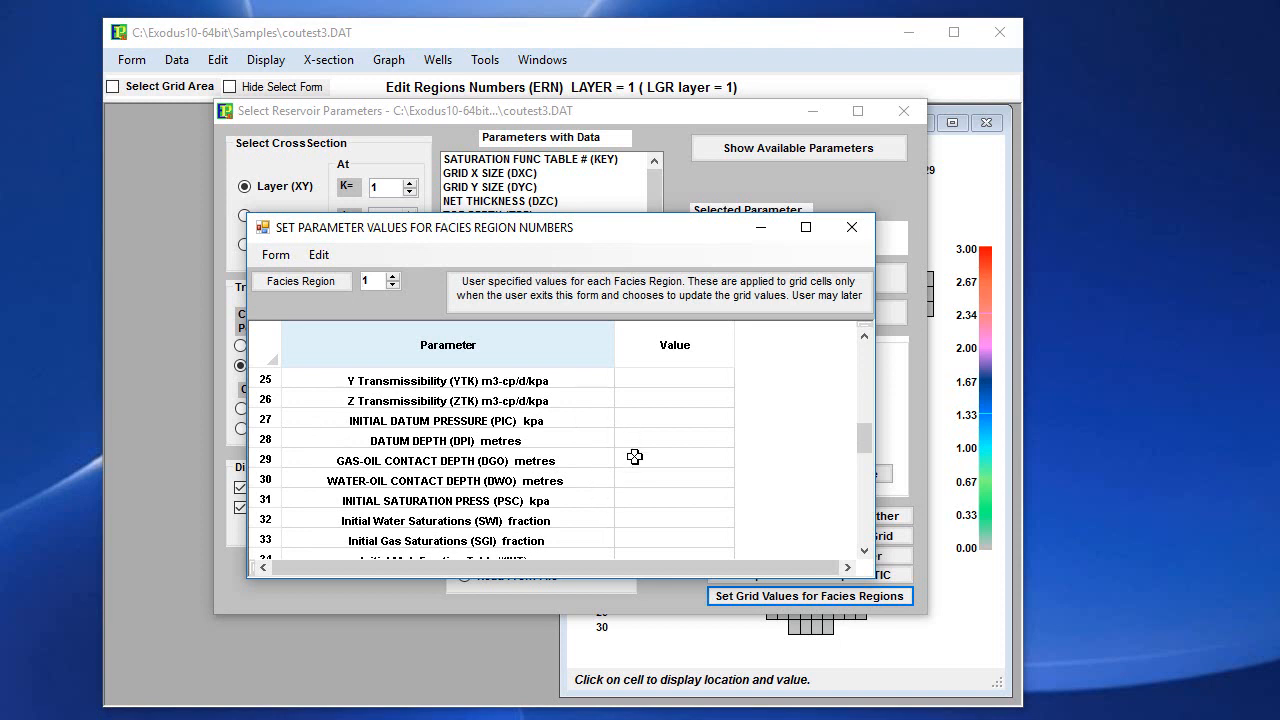
left_click(673, 418)
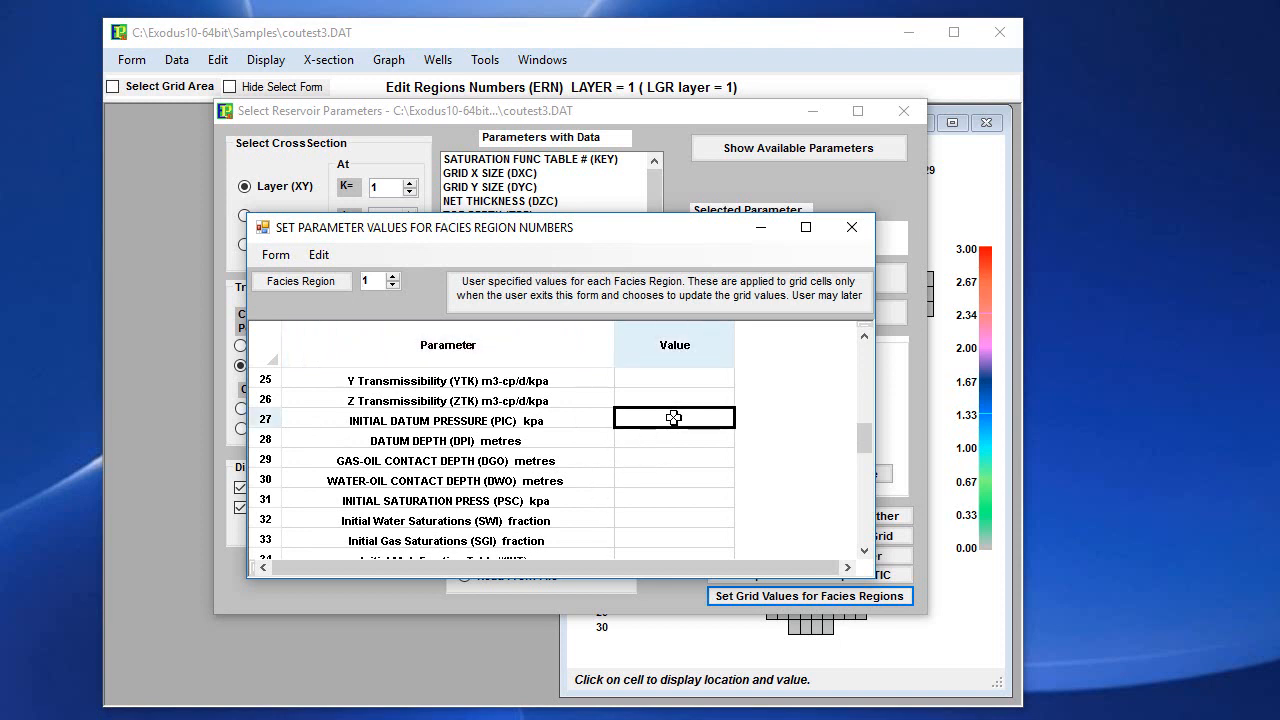
double_click(673, 418)
Step: Set INITIAL DATUM PRESSURE (PIC) to 2000 kpa for facies region 2 and 3000 kpa for region 3, and apply the facies values to the grid
left_click(394, 278)
type("2")
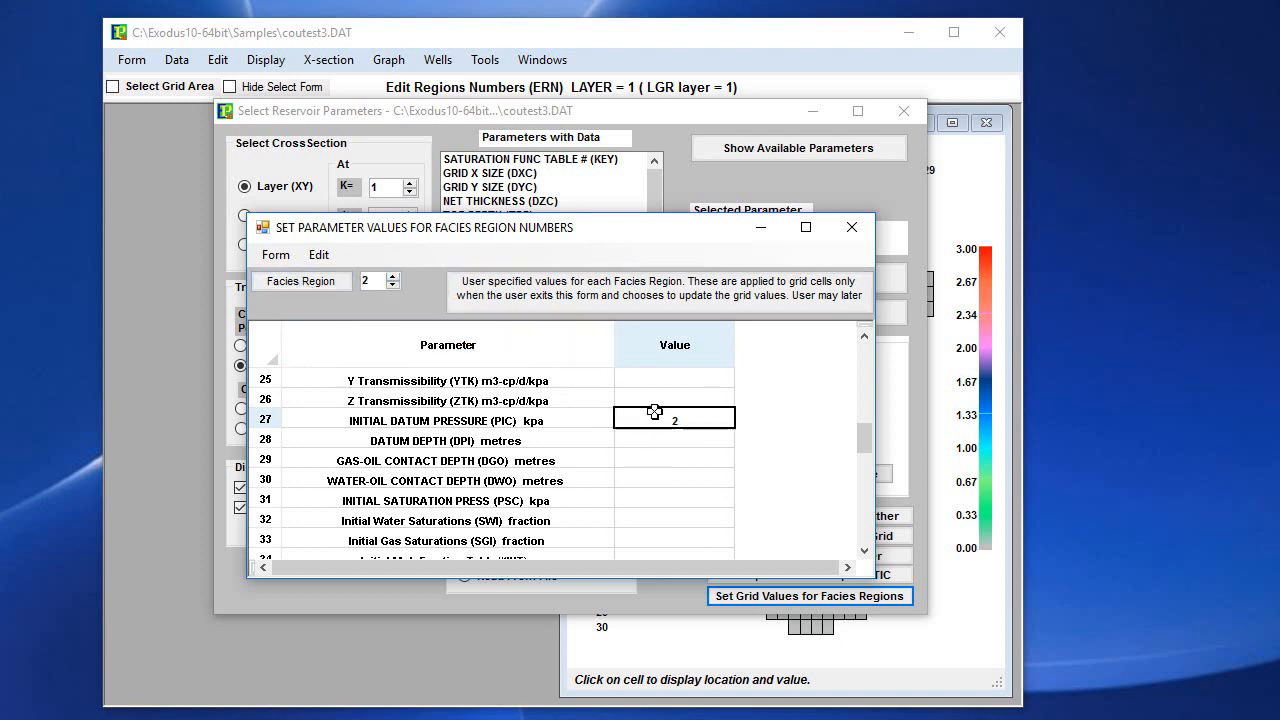
left_click(392, 277)
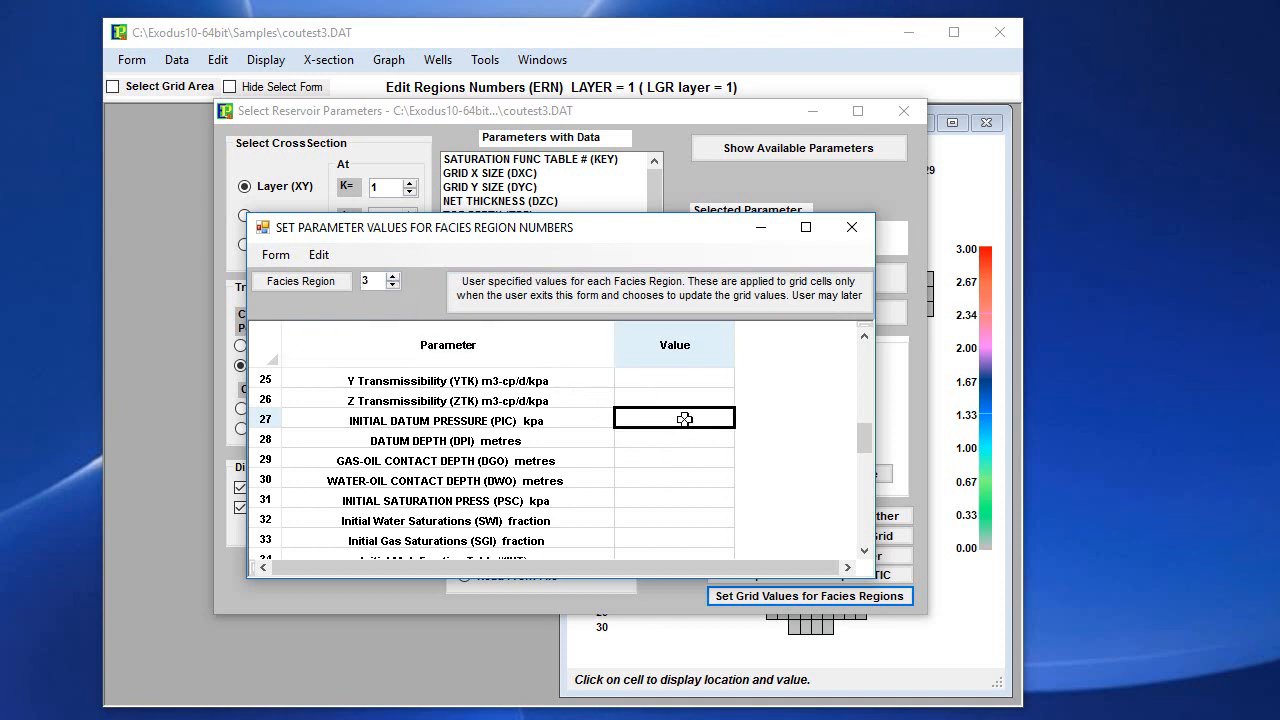
type("3")
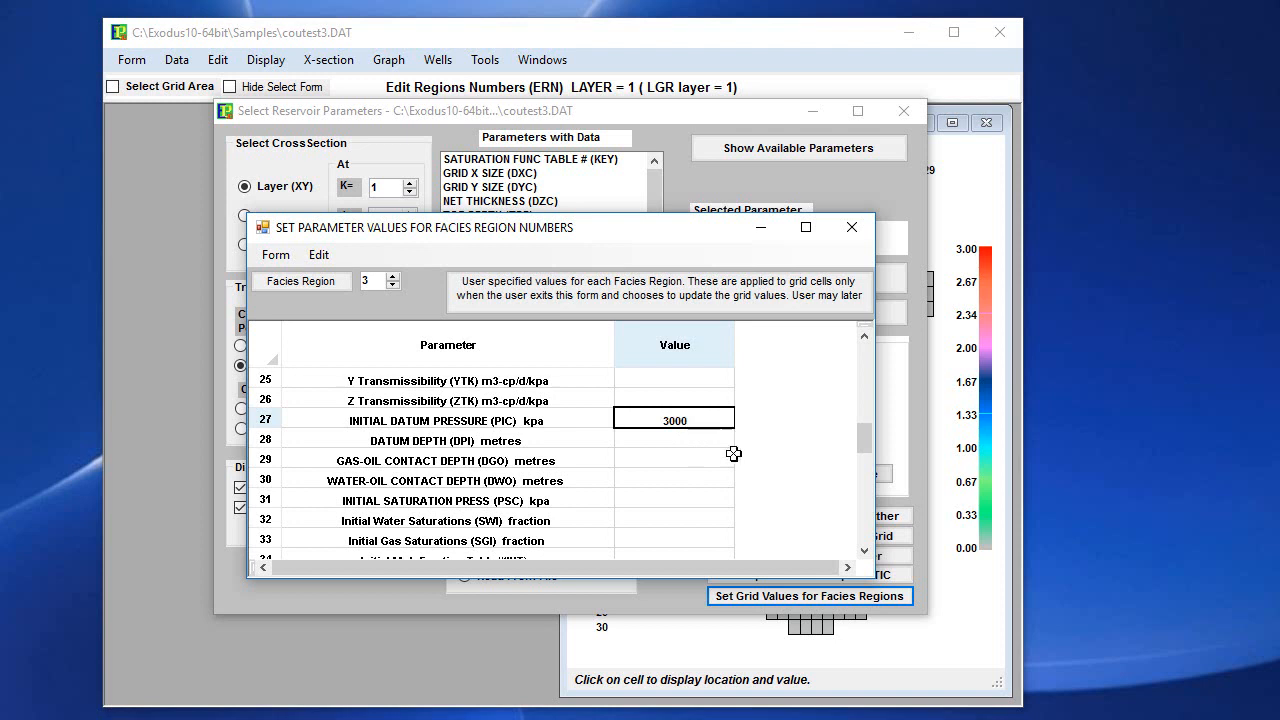
left_click(288, 258)
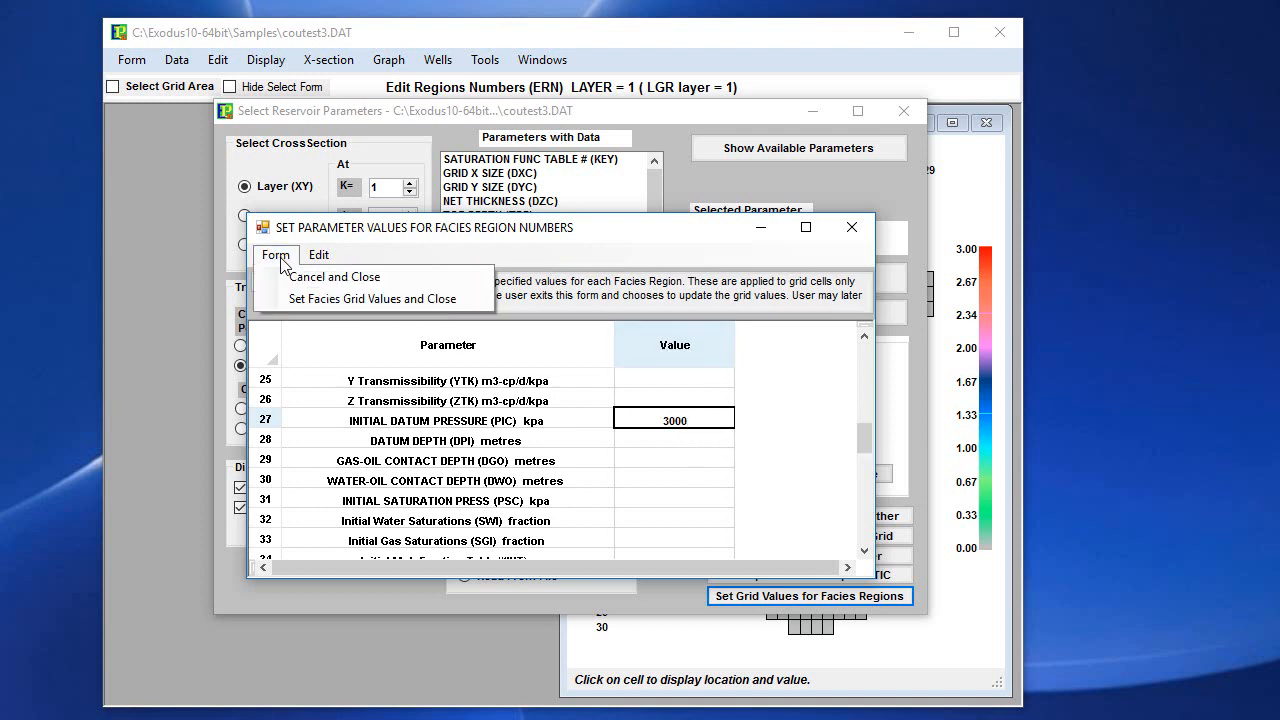
left_click(344, 298)
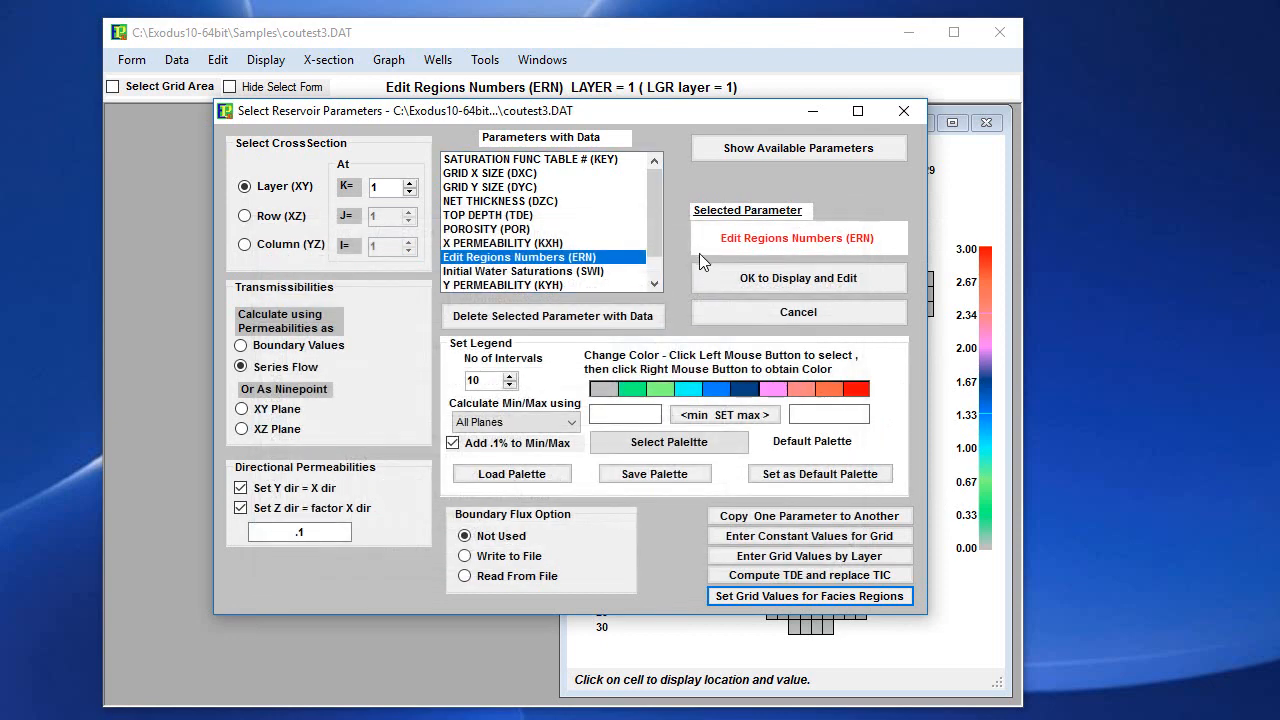
Step: Display the layer 1 INITIAL DATUM PRESSURE (PIC) map and check a cell value in each of the three facies regions
scroll(661, 240, "down", 1)
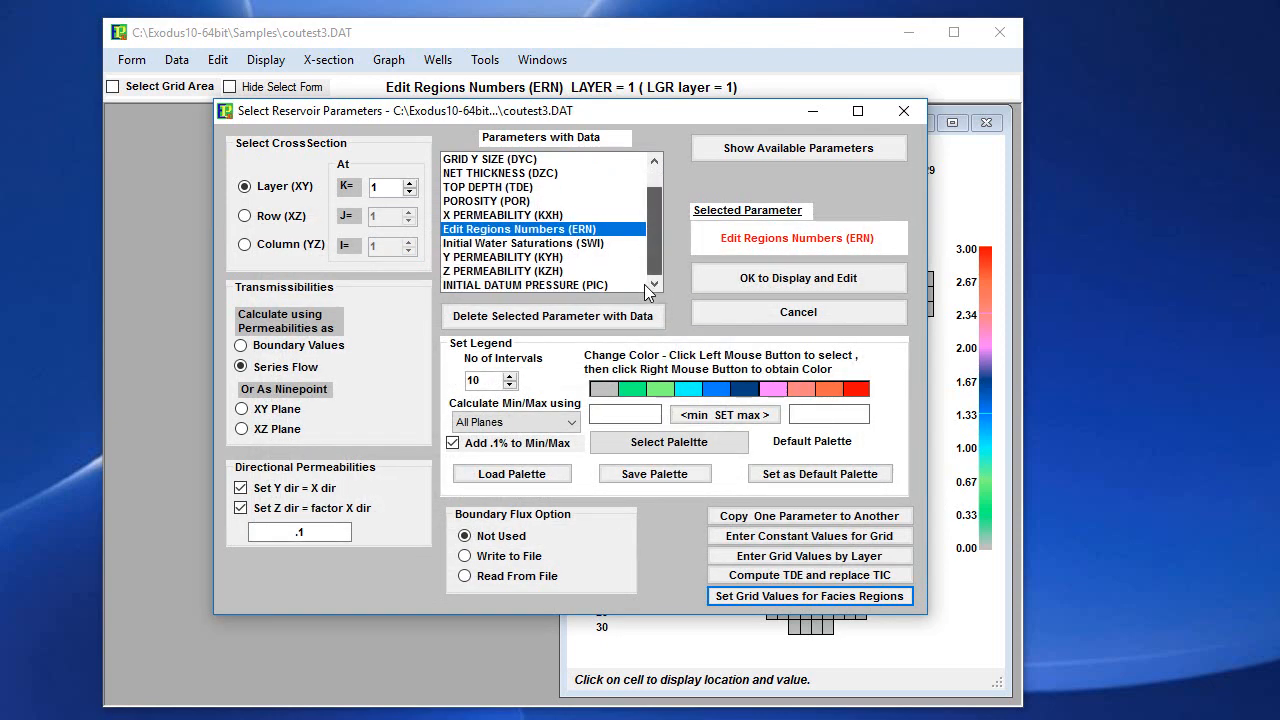
left_click(548, 286)
double_click(548, 286)
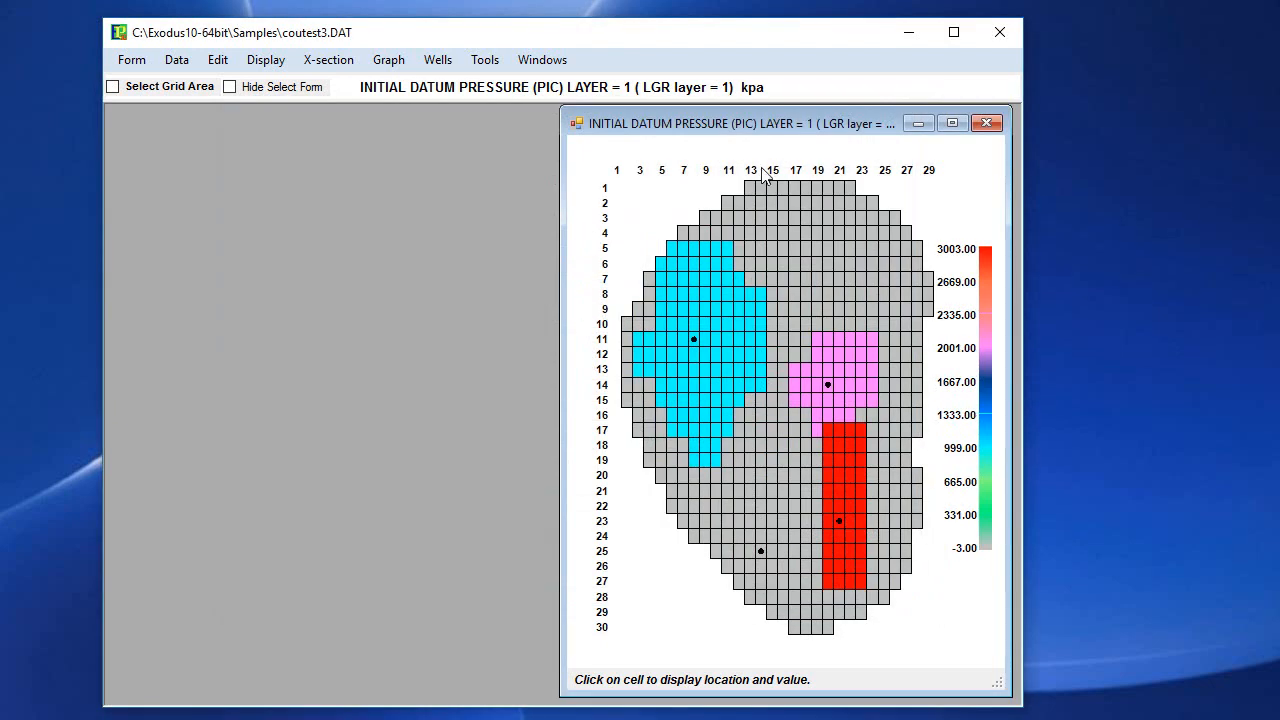
left_click(766, 354)
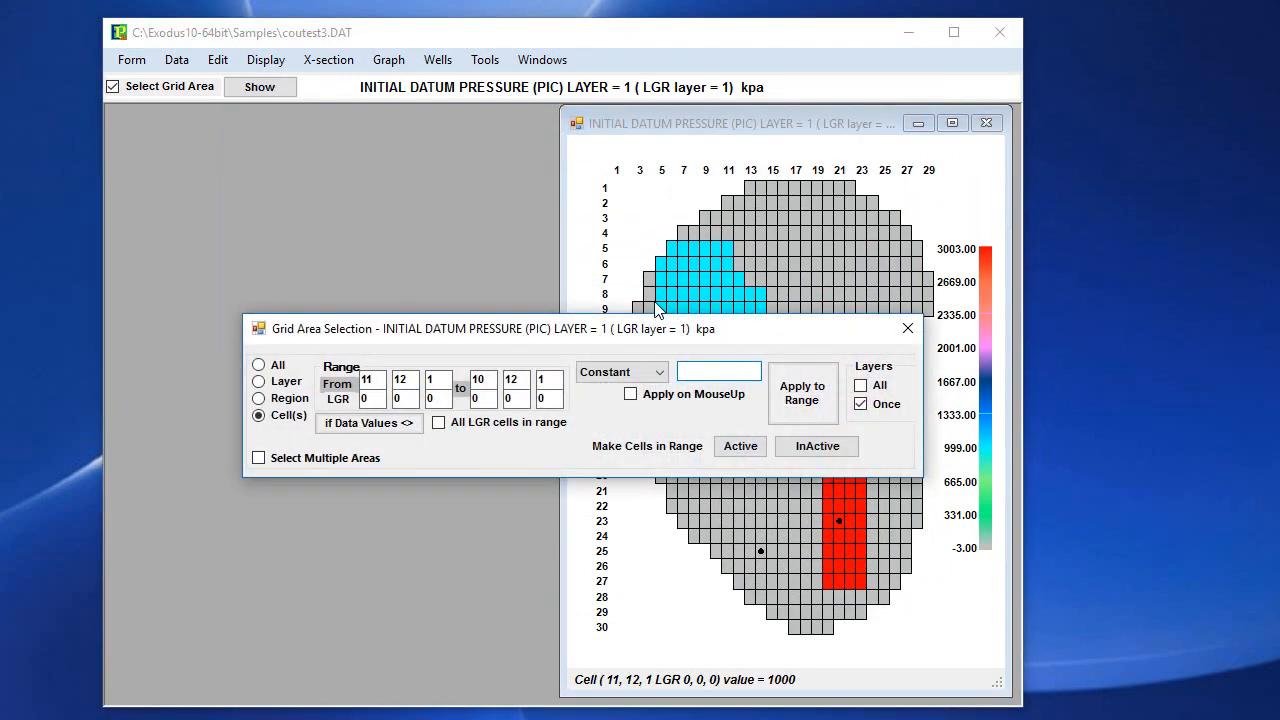
left_click_drag(670, 328, 426, 295)
left_click(836, 386)
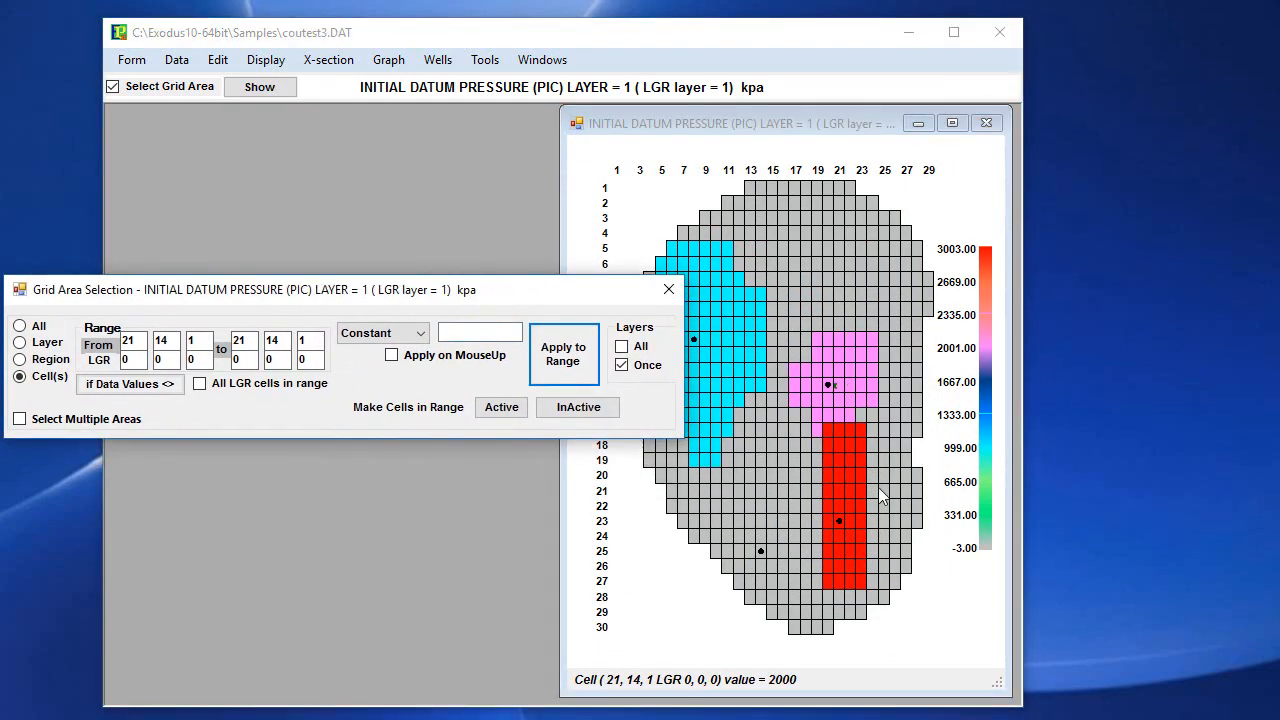
left_click(851, 541)
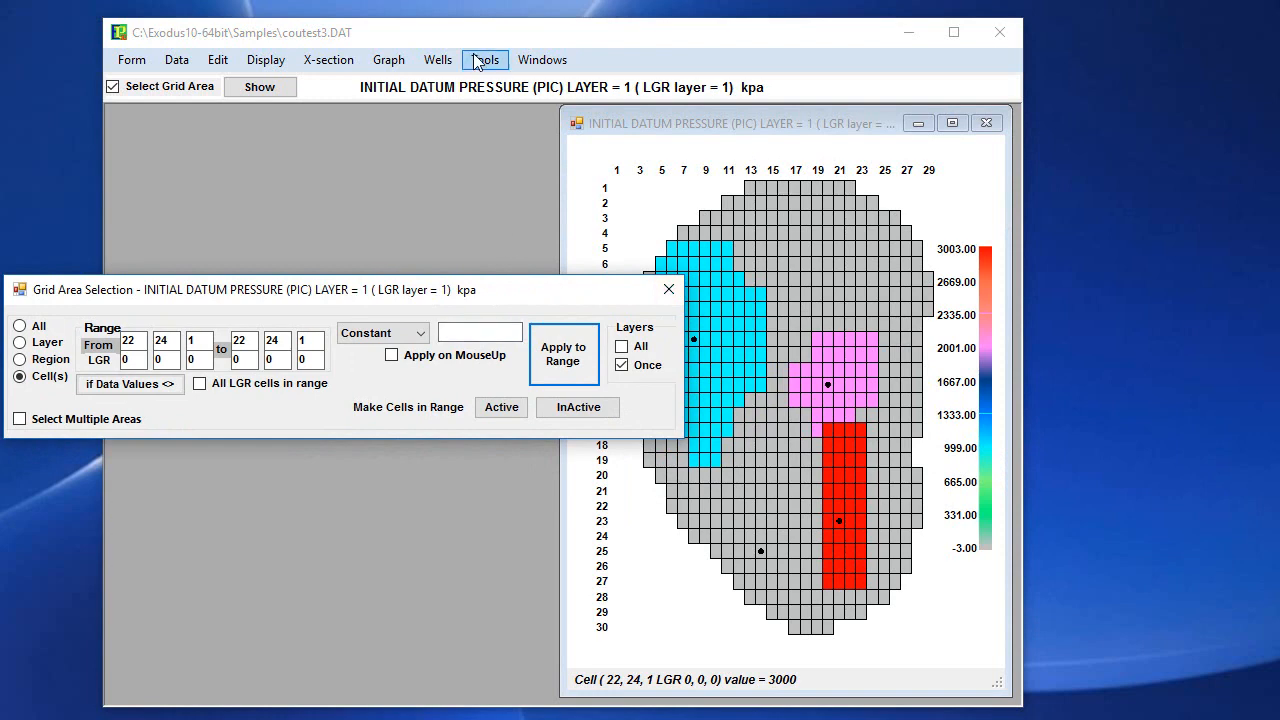
left_click_drag(528, 297, 714, 240)
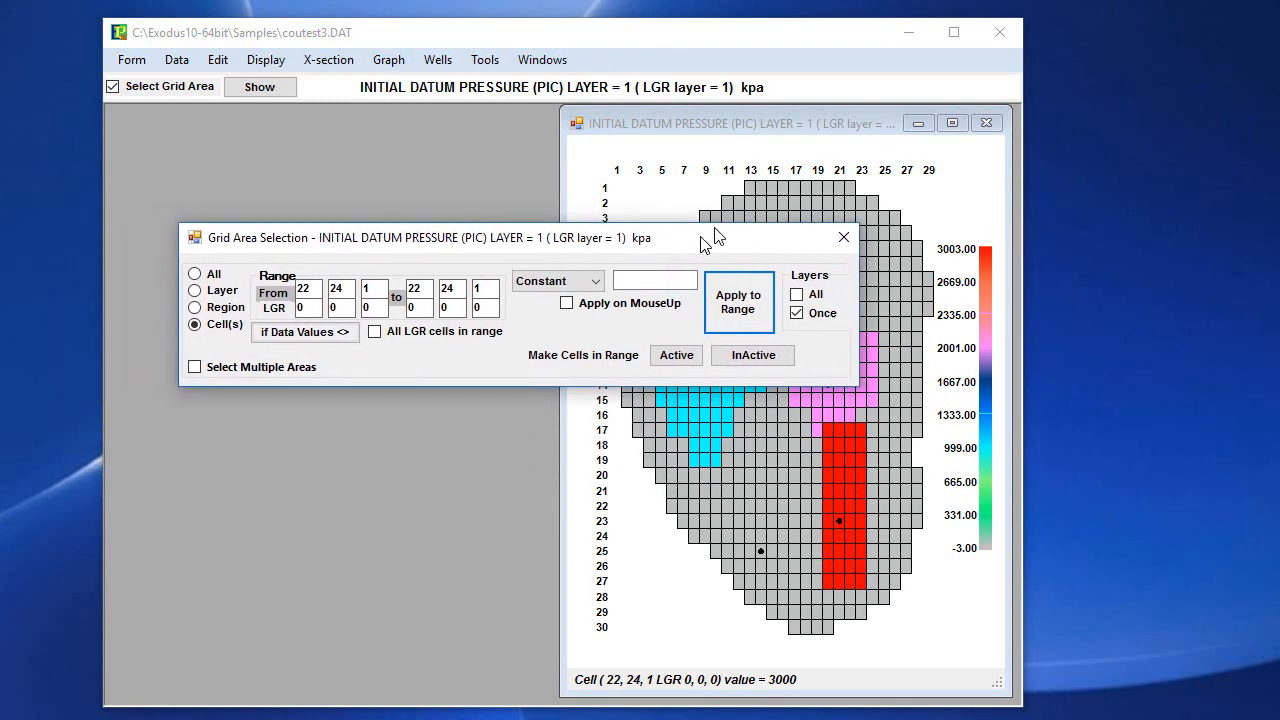
left_click(838, 238)
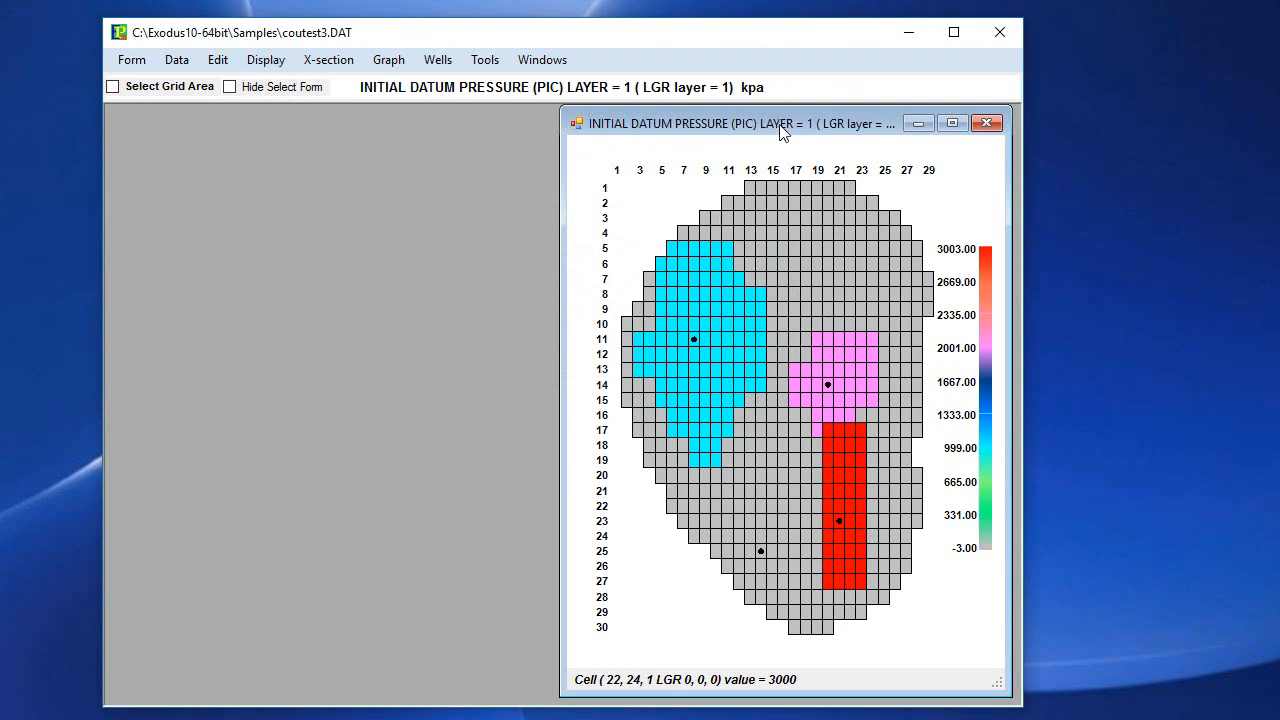
Step: Open the grid area selection for the pressure map, enable selecting multiple areas and move the dialog clear of the marked cells
left_click_drag(784, 133, 772, 130)
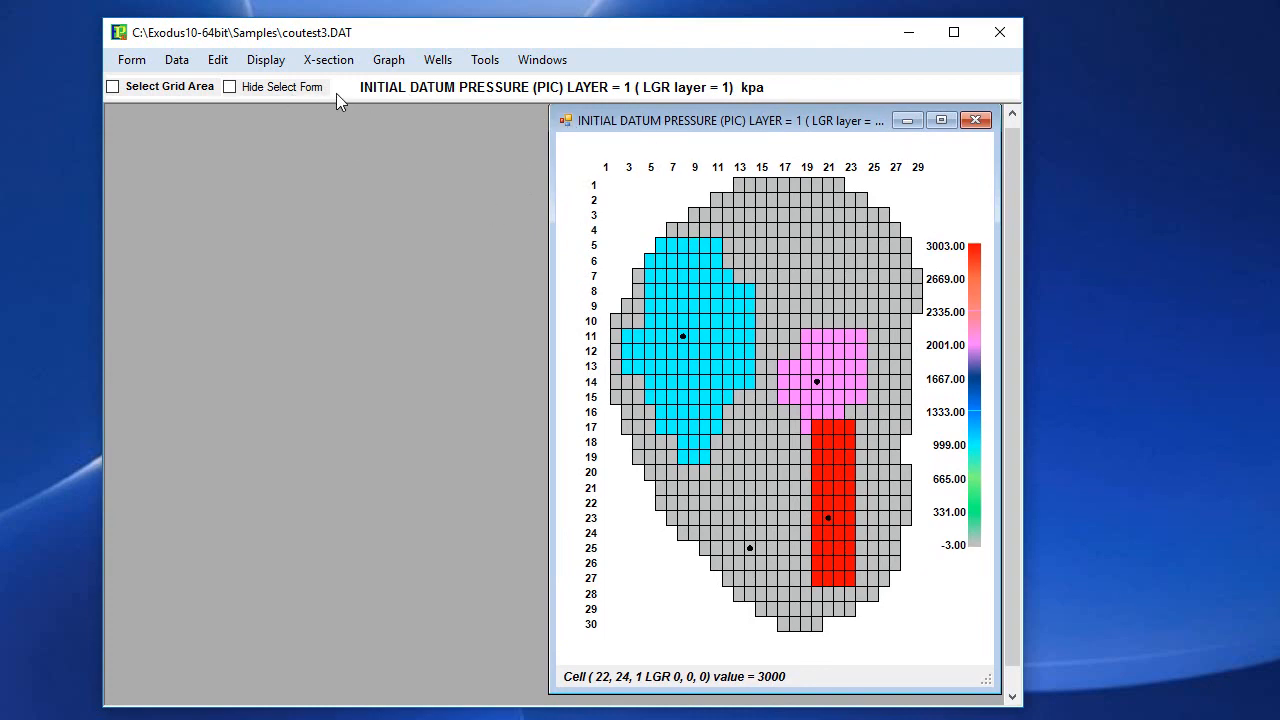
left_click(152, 88)
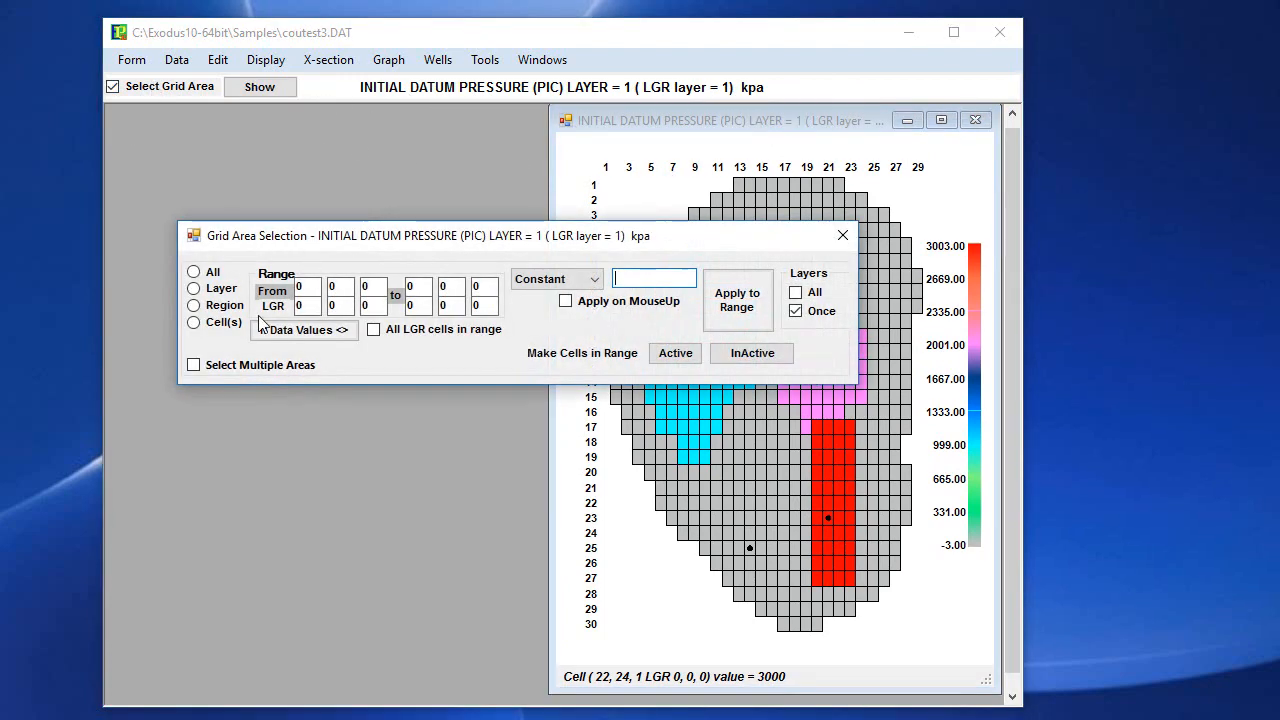
left_click(271, 366)
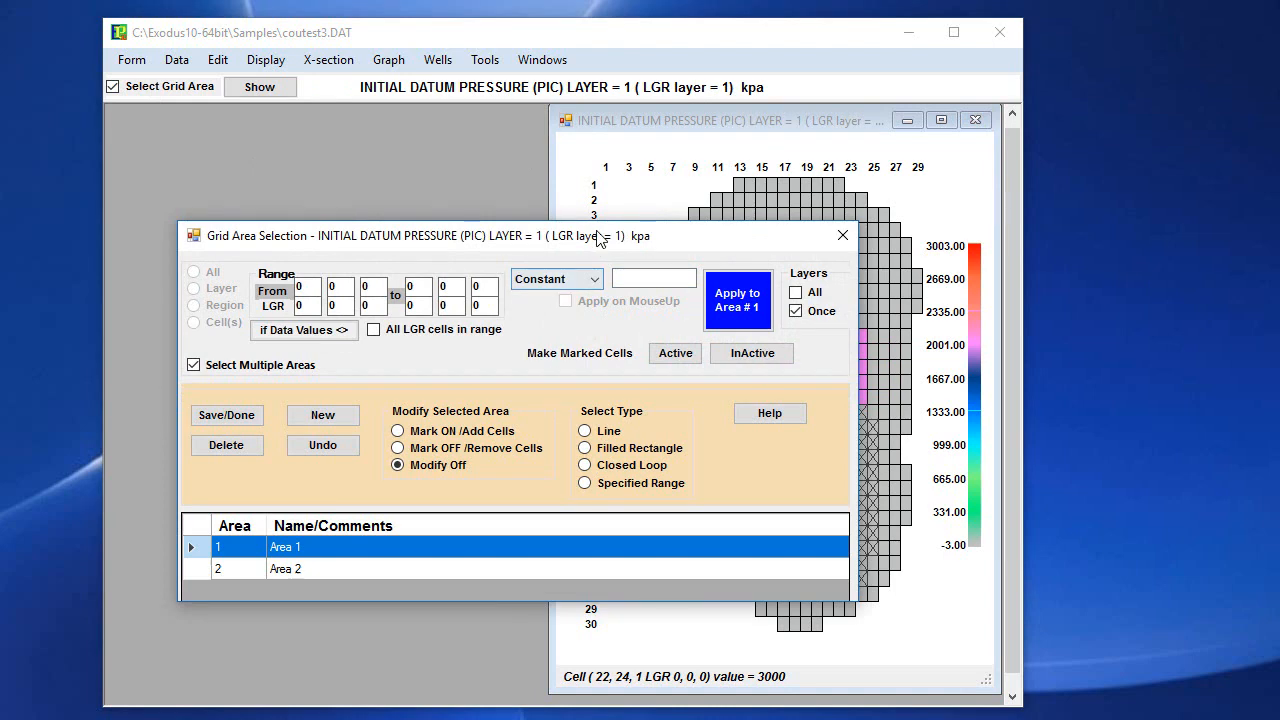
left_click_drag(600, 241, 469, 53)
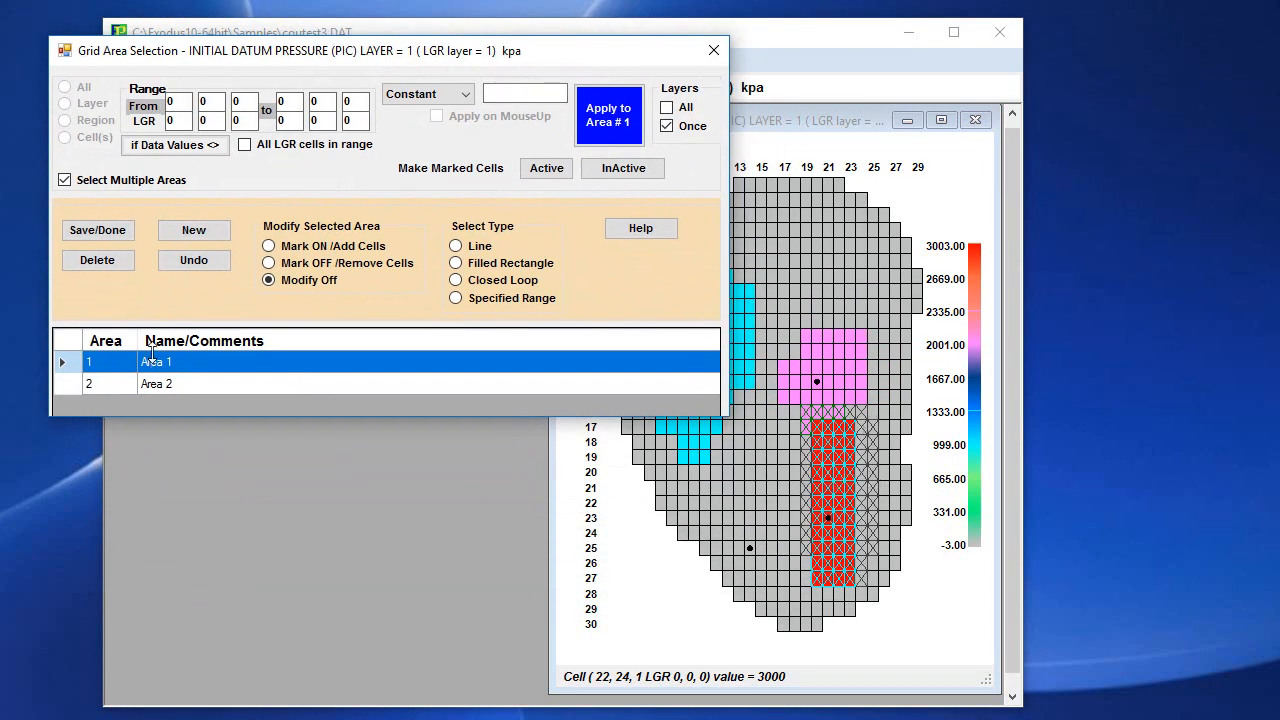
Step: Compare the marked cells of Area 1 and Area 2 on the pressure map and review the operations available for modifying their values
left_click(192, 388)
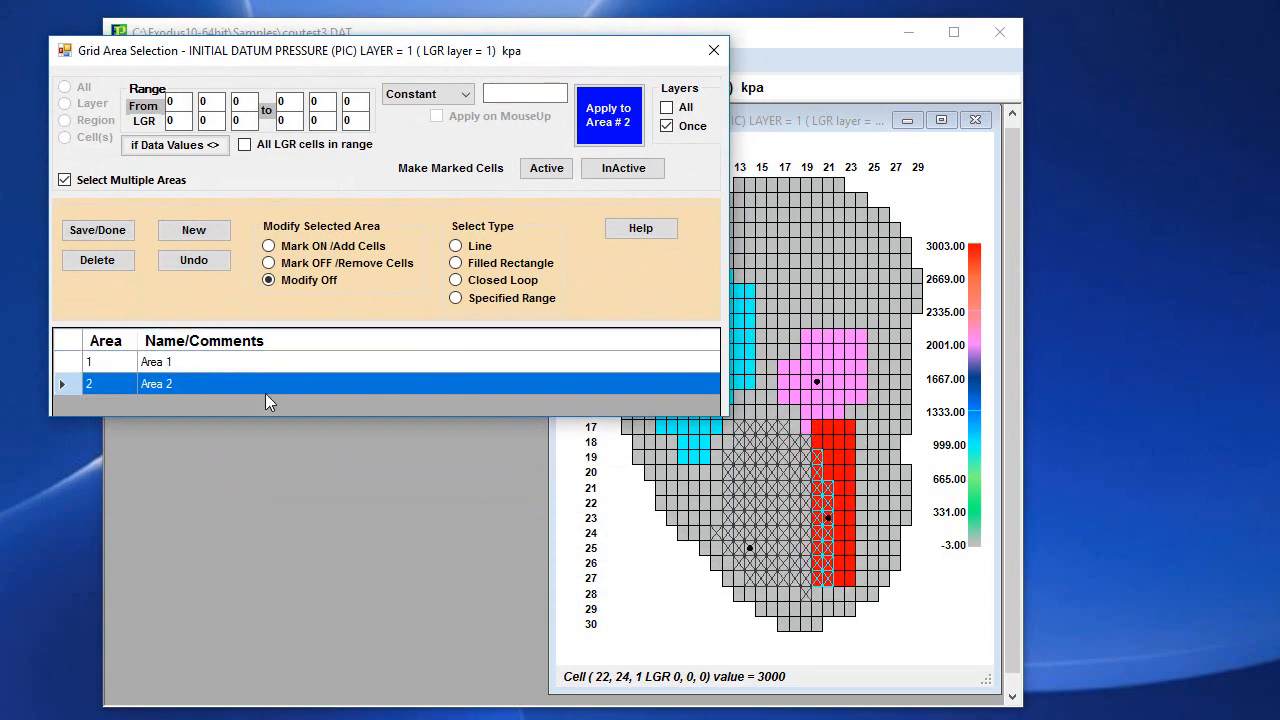
left_click(267, 364)
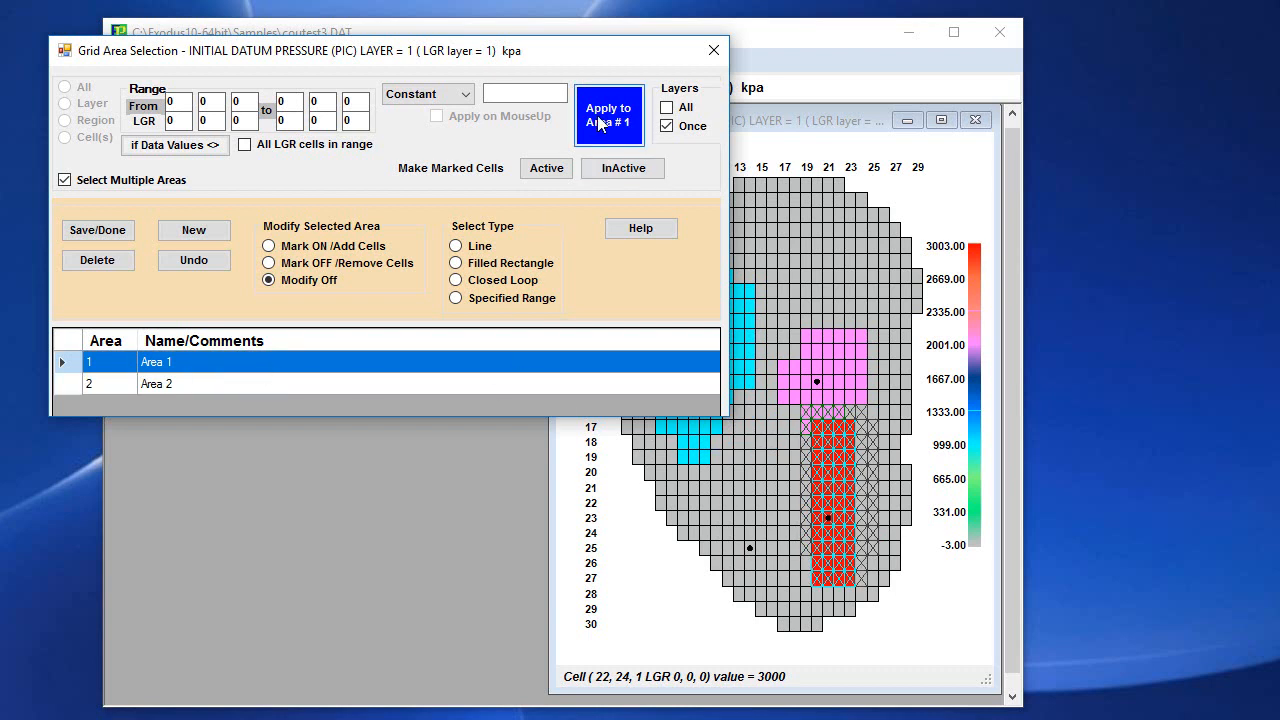
left_click(226, 390)
left_click(465, 94)
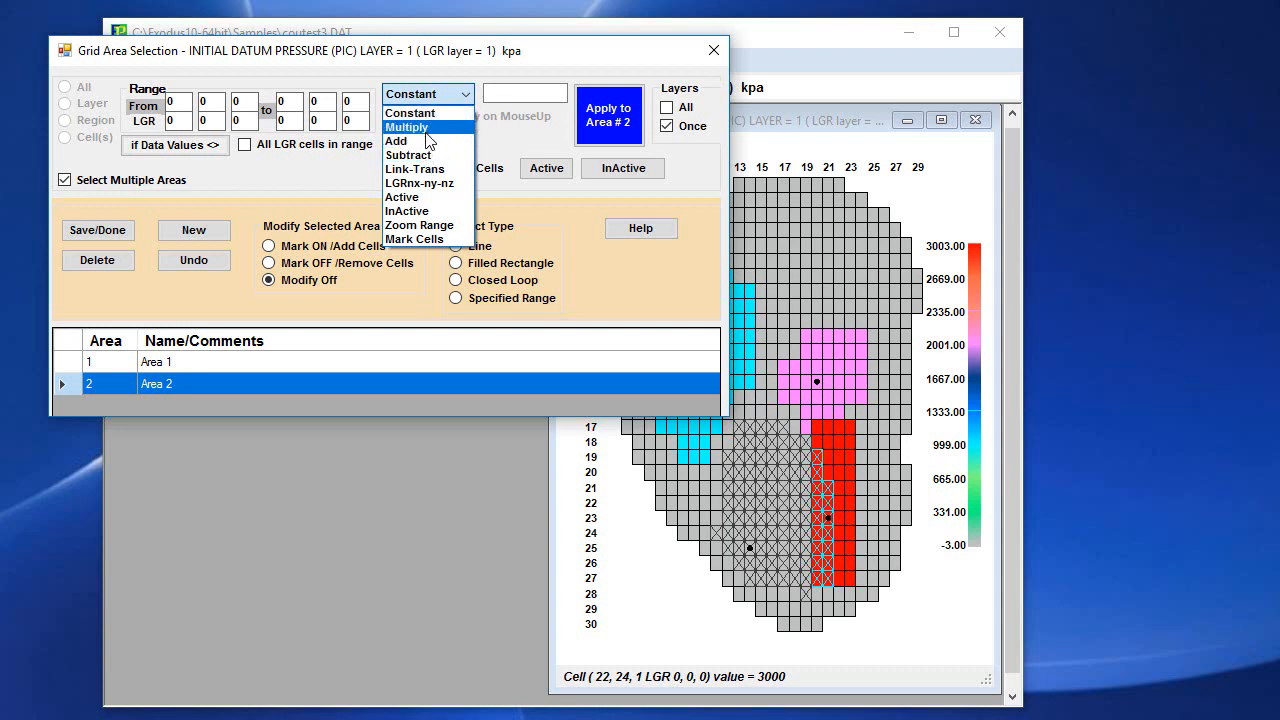
left_click(699, 195)
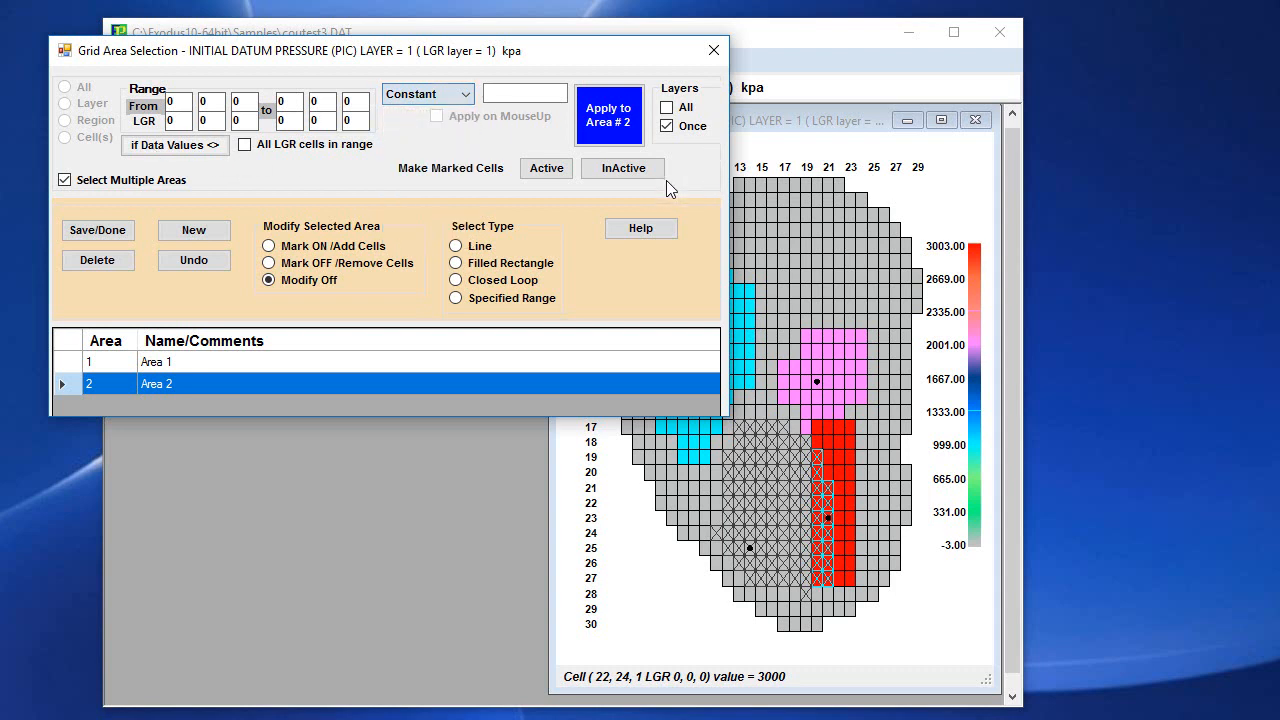
left_click(174, 364)
Step: Turn off multiple area selection and move the Grid Area Selection dialog down to uncover the main menu bar
left_click(64, 180)
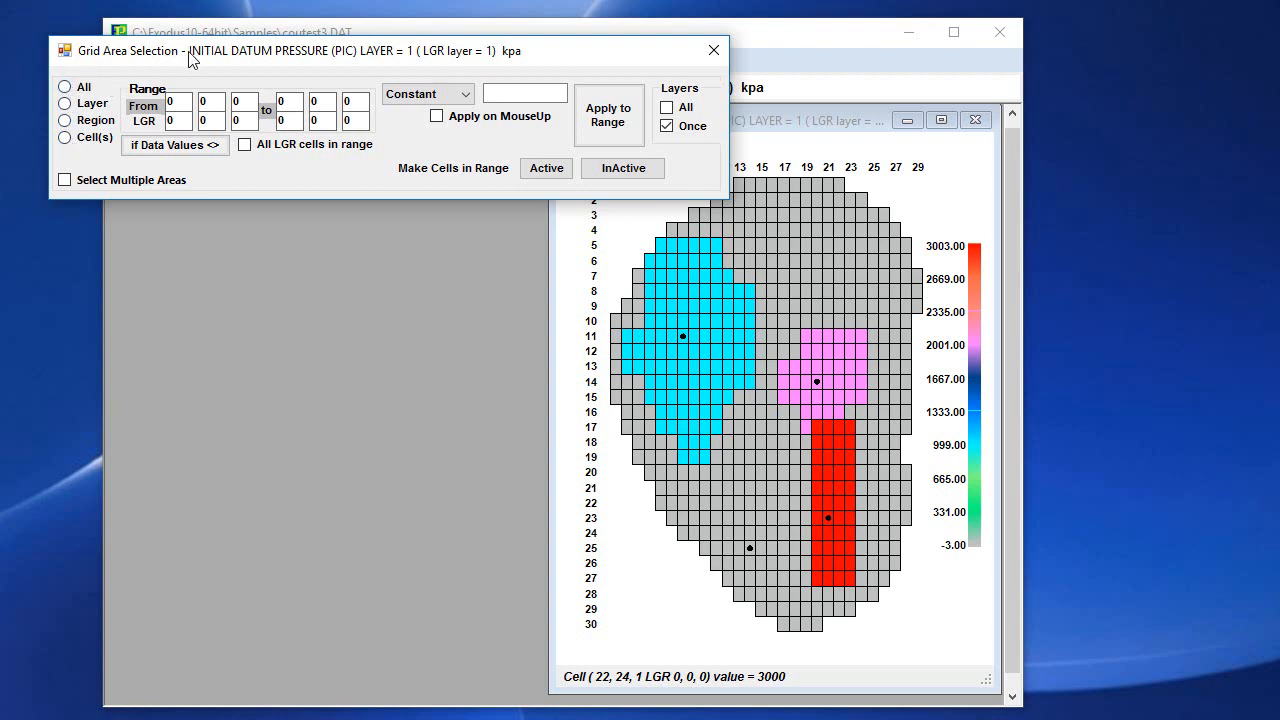
left_click_drag(190, 58, 211, 152)
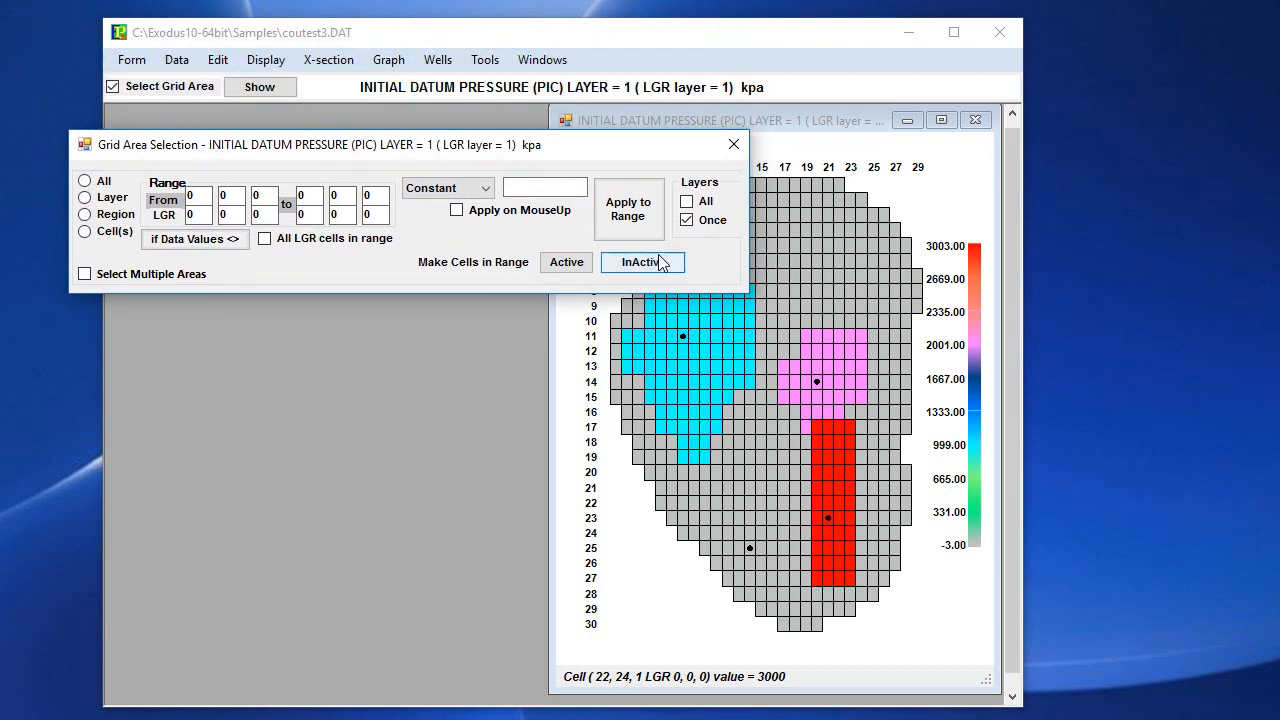